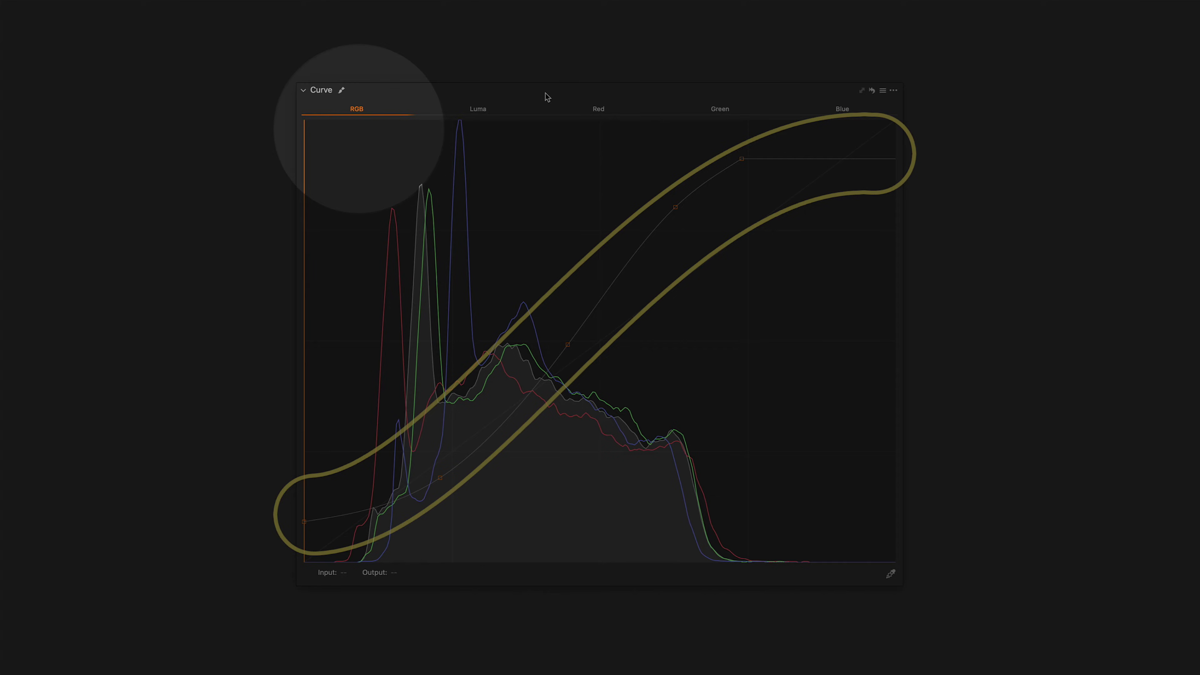
- Switch the Curve tool from the combined RGB curve to the Luma curve
{"action": "left_click", "coordinate": [512, 110]}
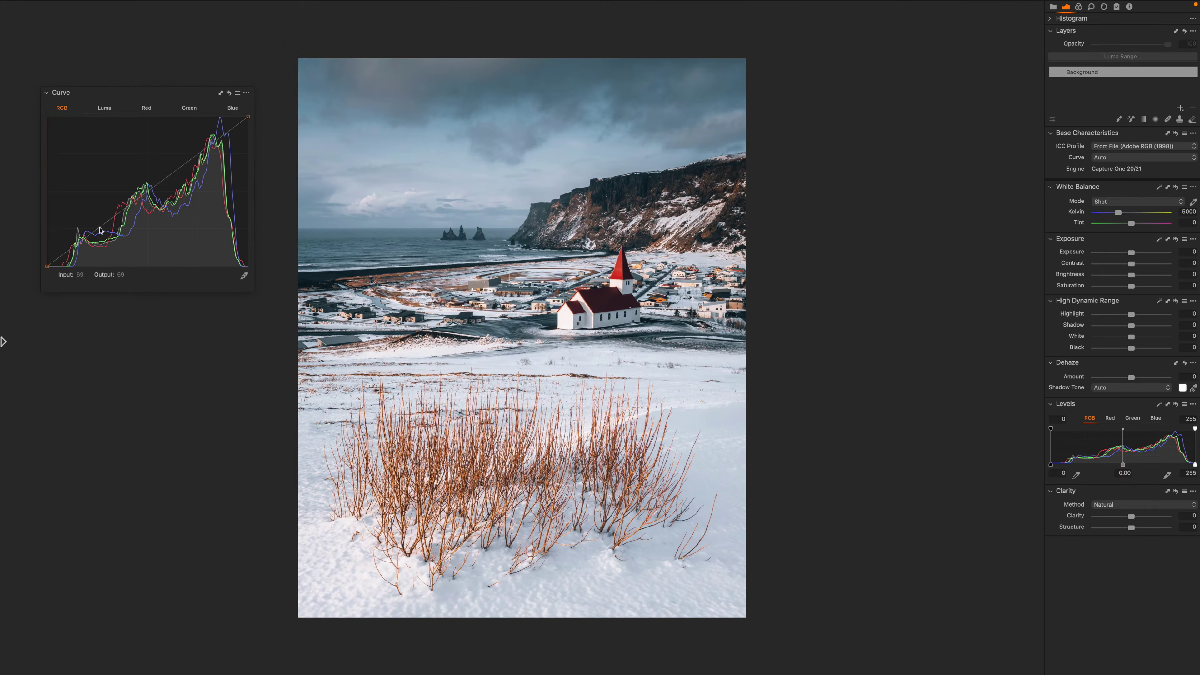
- Pull the church photo's shadow point down and add a raised midtone point on the RGB curve
{"action": "left_click_drag", "start_coordinate": [100, 230], "coordinate": [98, 235]}
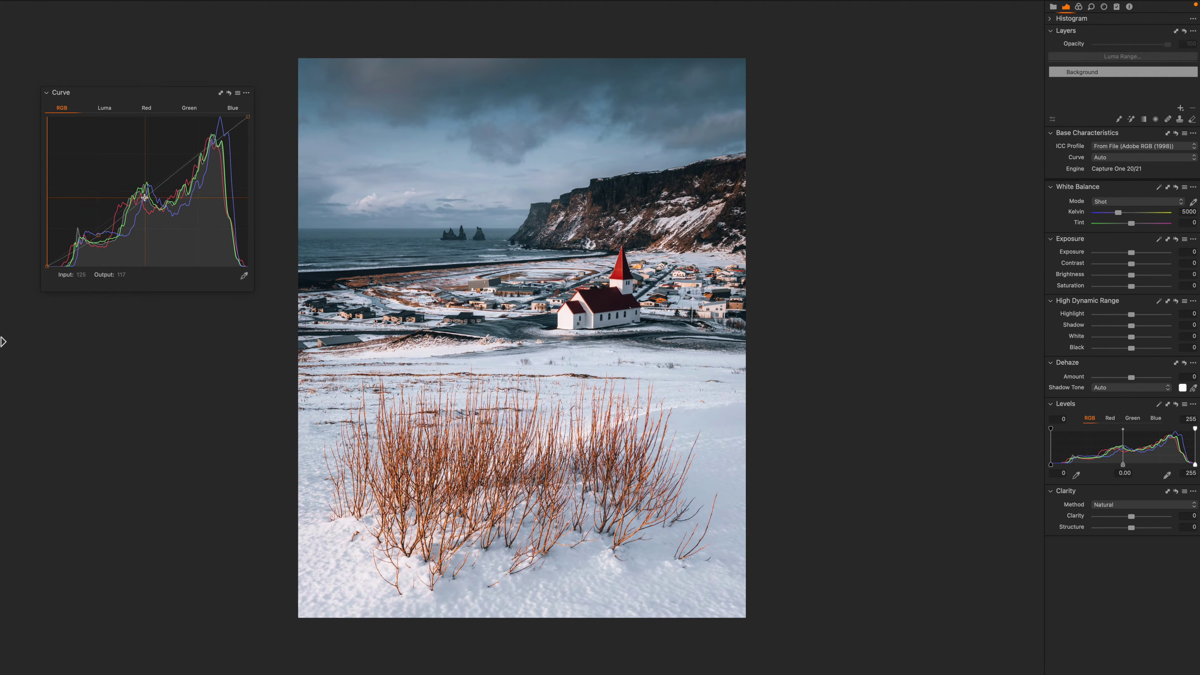
{"action": "left_click_drag", "start_coordinate": [146, 204], "coordinate": [189, 155]}
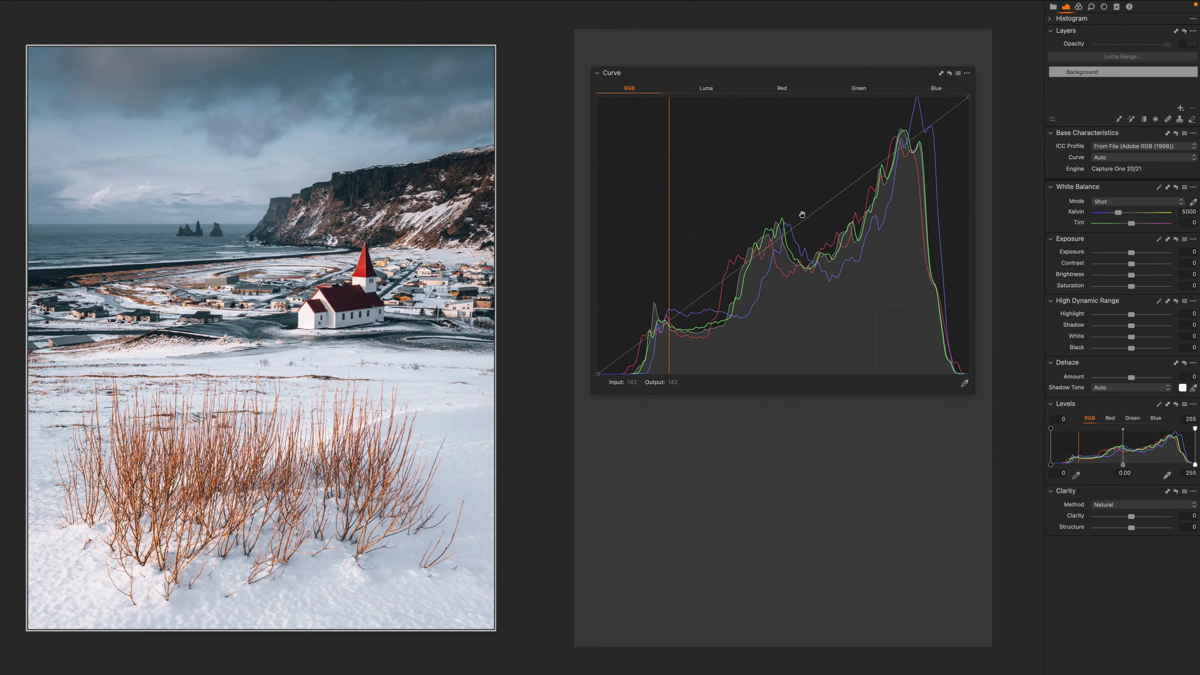
- Add two darkening points to the church photo's curve, then reset it to a straight line
{"action": "left_click_drag", "start_coordinate": [798, 214], "coordinate": [810, 239]}
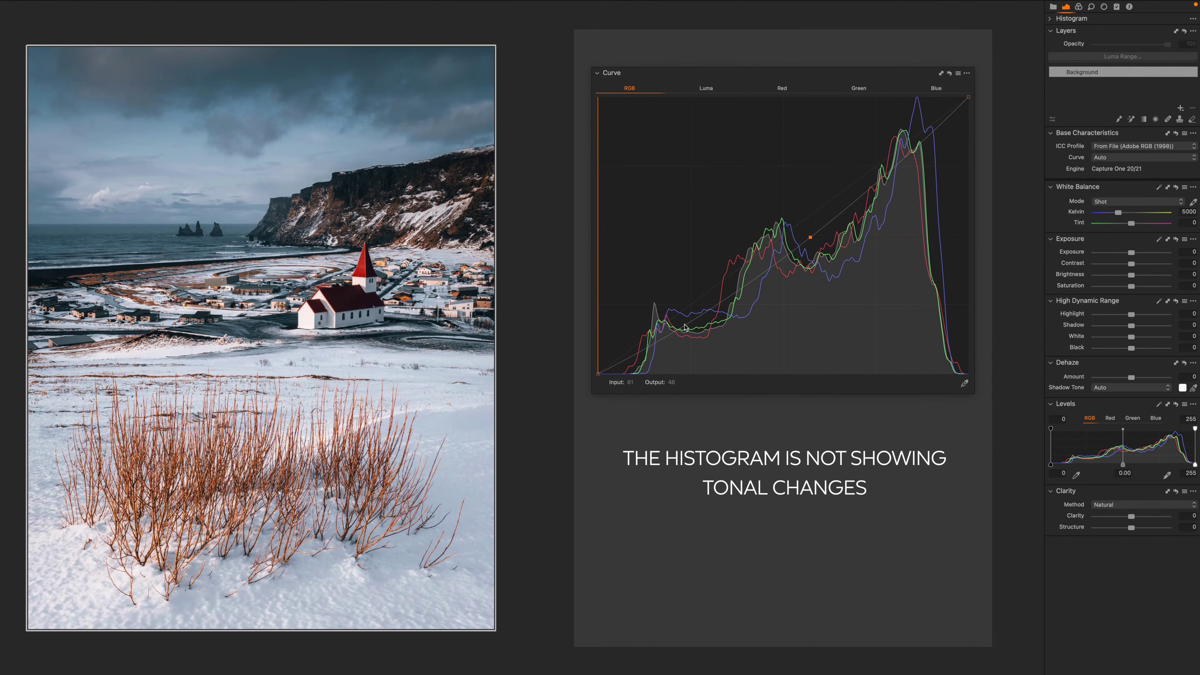
{"action": "mouse_move", "coordinate": [682, 324]}
{"action": "left_mouse_down"}
{"action": "mouse_move", "coordinate": [681, 338]}
{"action": "mouse_move", "coordinate": [678, 315]}
{"action": "left_mouse_up"}
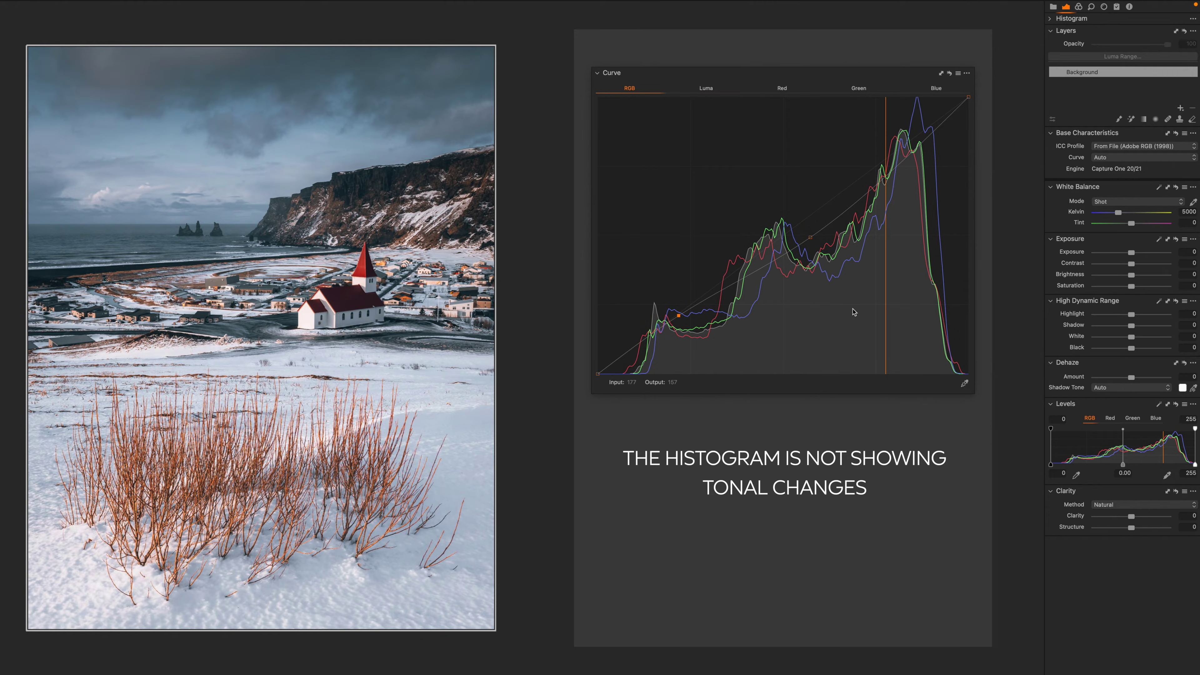
{"action": "left_click", "coordinate": [949, 73]}
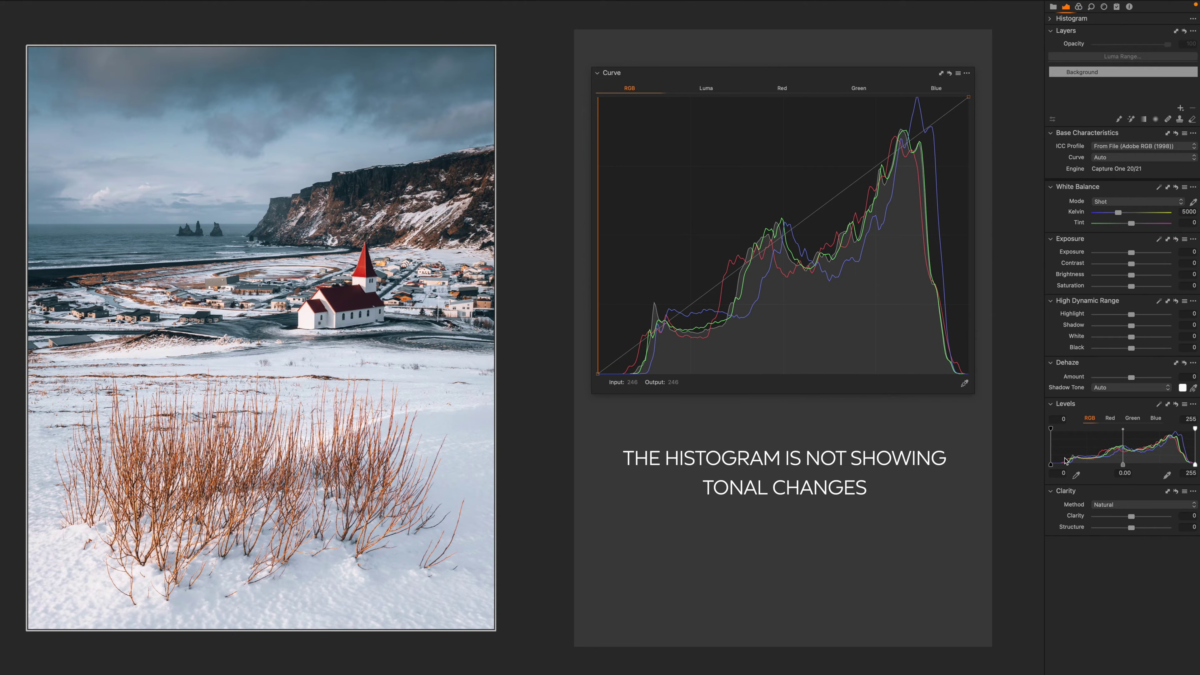
- Set the Levels black input to 25 and the midtone to 0.12, and raise highlights to 36
{"action": "left_click_drag", "start_coordinate": [1051, 464], "coordinate": [1065, 464]}
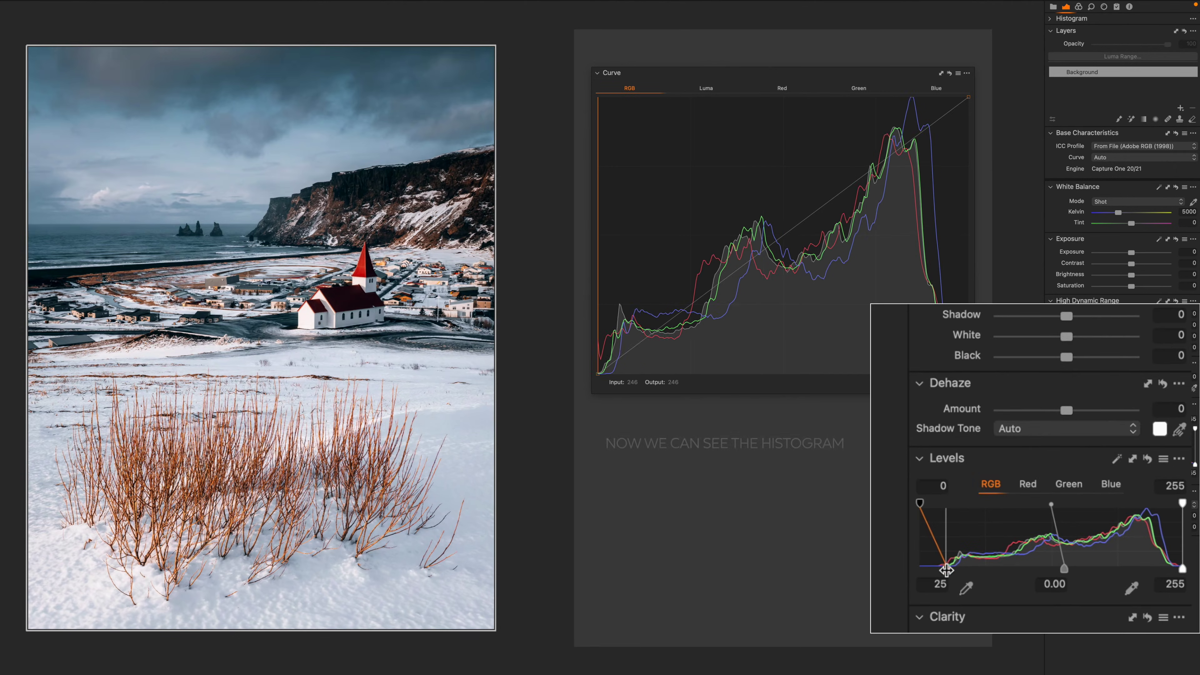
{"action": "left_click_drag", "start_coordinate": [1064, 568], "coordinate": [1050, 568]}
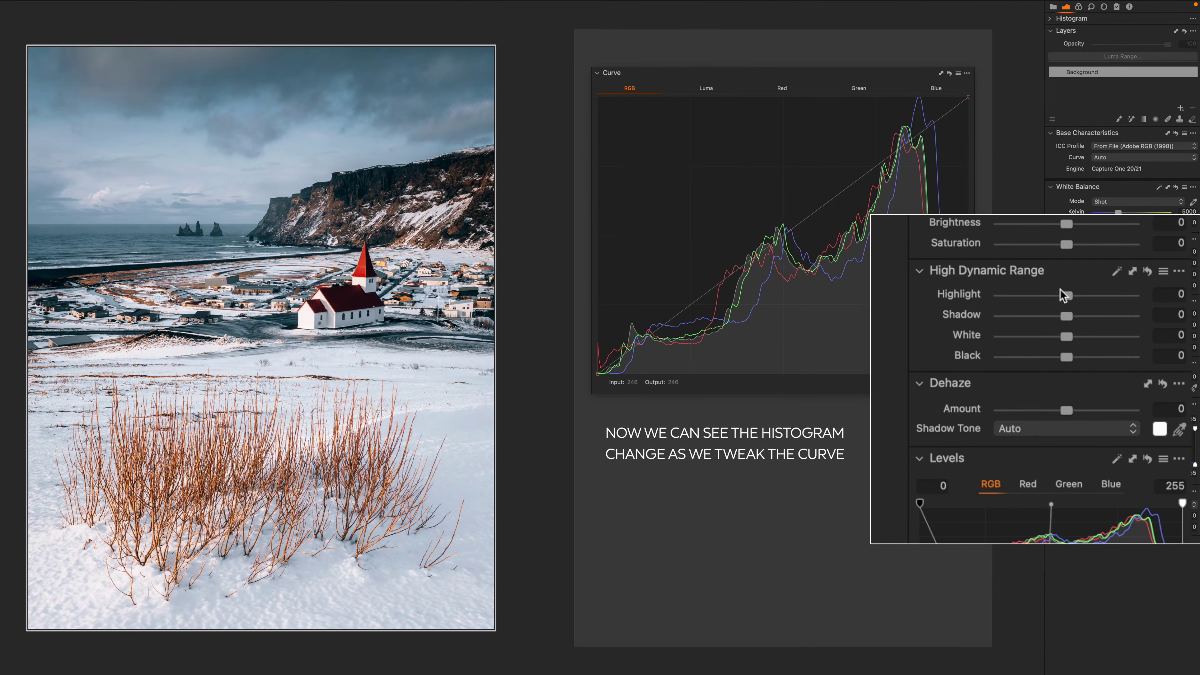
{"action": "mouse_move", "coordinate": [1063, 295]}
{"action": "left_mouse_down"}
{"action": "mouse_move", "coordinate": [1099, 299]}
{"action": "mouse_move", "coordinate": [1029, 301]}
{"action": "mouse_move", "coordinate": [1082, 298]}
{"action": "left_mouse_up"}
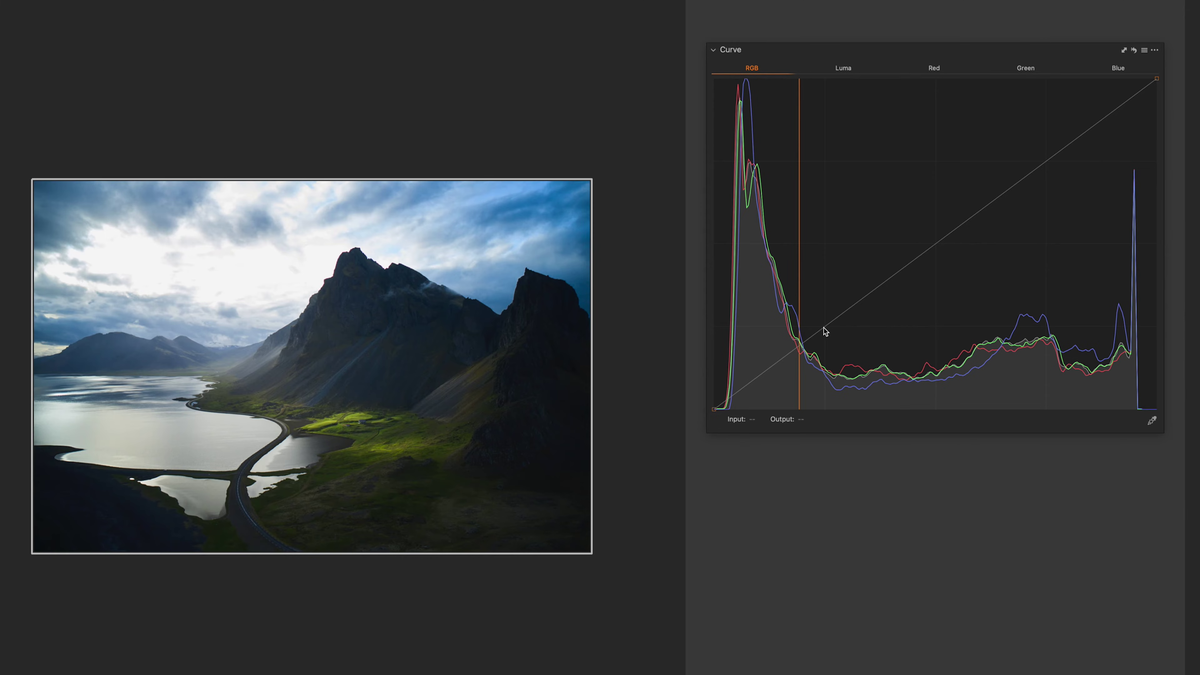
- Add a shadow point to the fjord photo's curve, try moving it, then reset the curve
{"action": "left_click", "coordinate": [824, 328]}
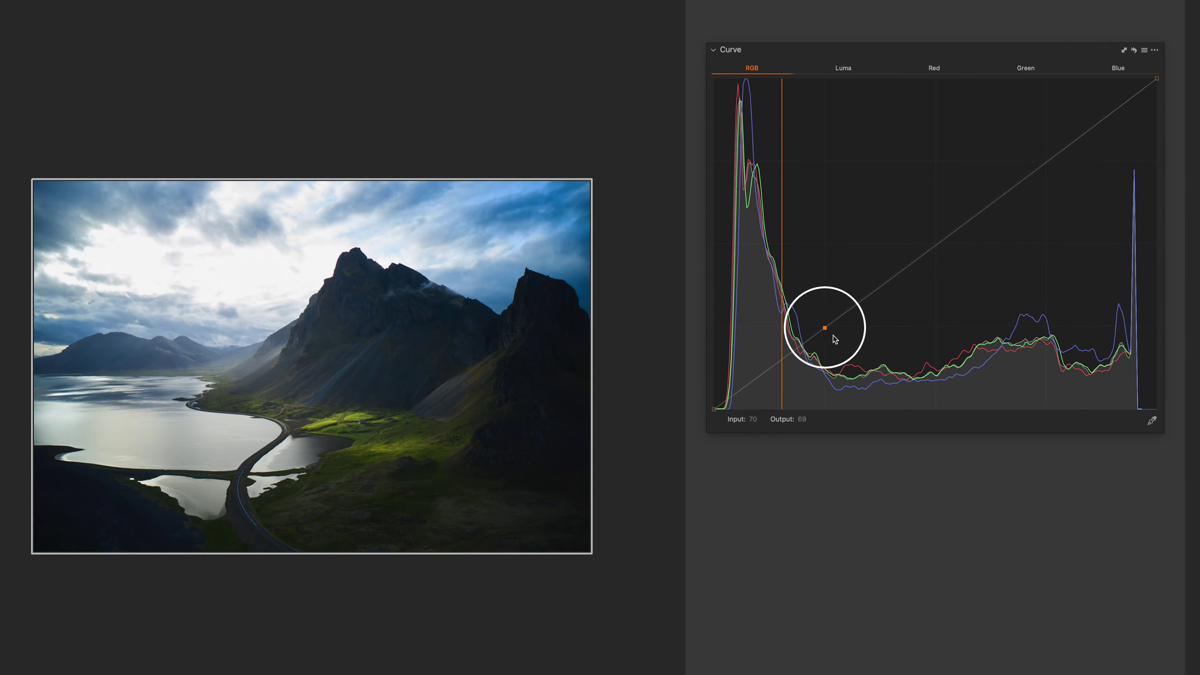
{"action": "left_click_drag", "start_coordinate": [825, 327], "coordinate": [917, 184]}
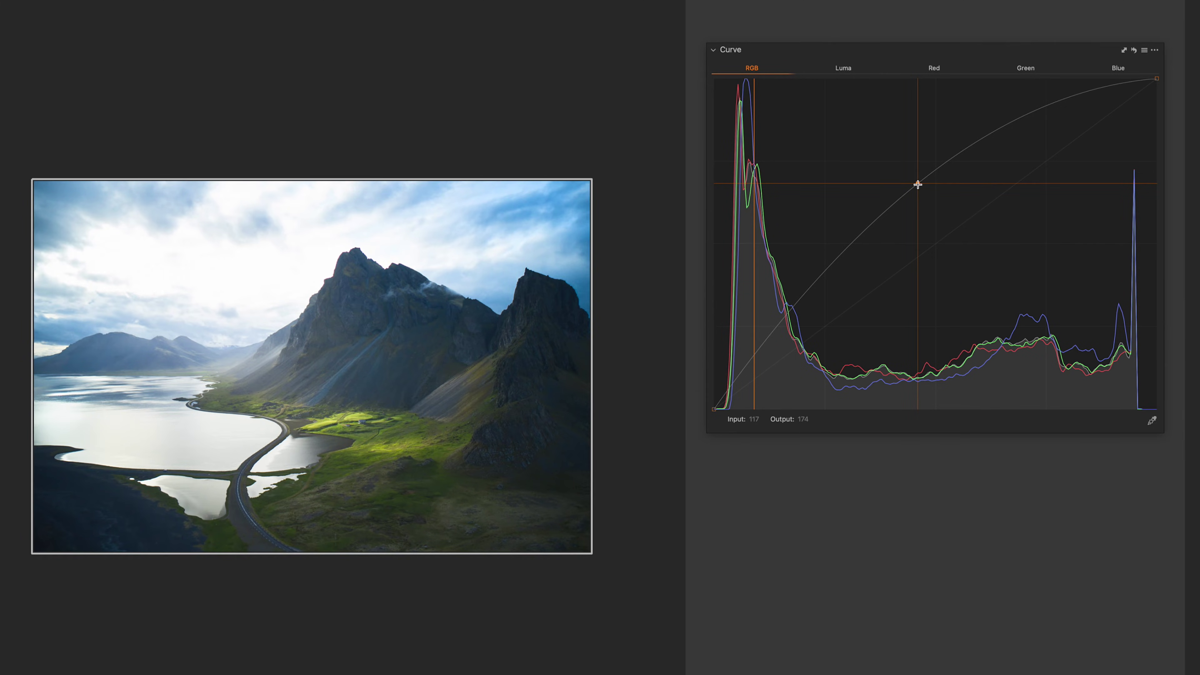
{"action": "left_click_drag", "start_coordinate": [917, 185], "coordinate": [927, 311]}
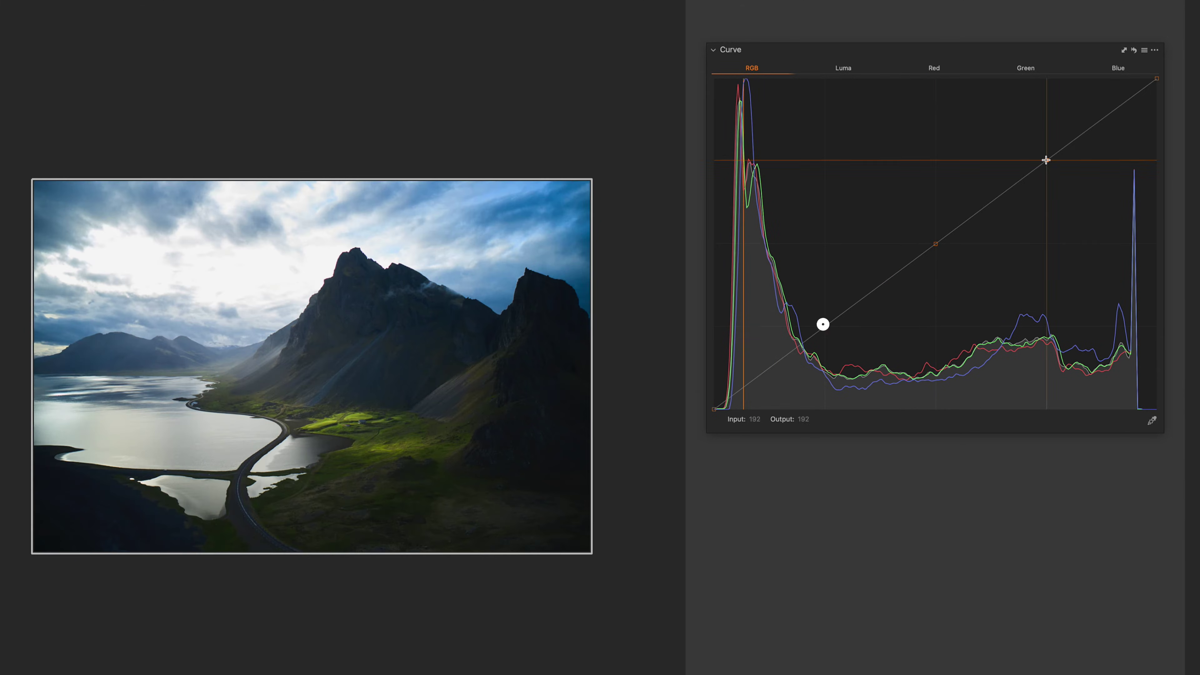
{"action": "left_click", "coordinate": [822, 325]}
- Add a second point higher up, and lift both the lower and middle points
{"action": "left_click", "coordinate": [937, 244]}
{"action": "mouse_move", "coordinate": [824, 327]}
{"action": "left_mouse_down"}
{"action": "mouse_move", "coordinate": [814, 312]}
{"action": "mouse_move", "coordinate": [828, 339]}
{"action": "mouse_move", "coordinate": [876, 311]}
{"action": "mouse_move", "coordinate": [872, 274]}
{"action": "left_mouse_up"}
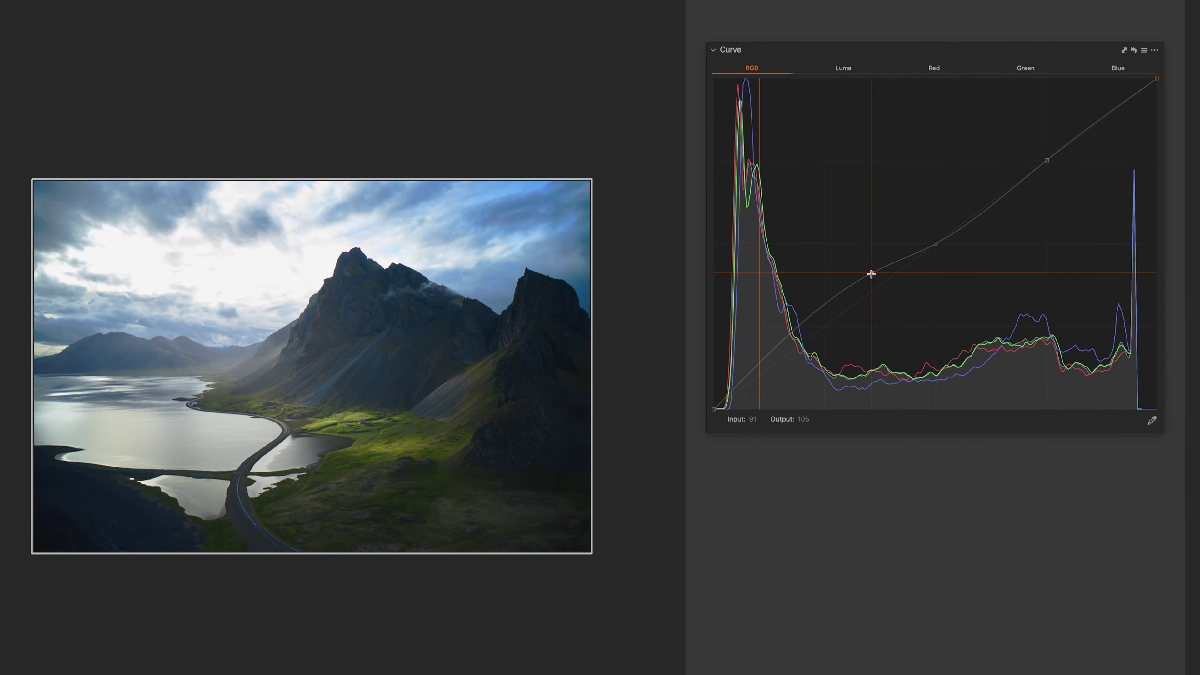
{"action": "left_click_drag", "start_coordinate": [935, 243], "coordinate": [936, 234]}
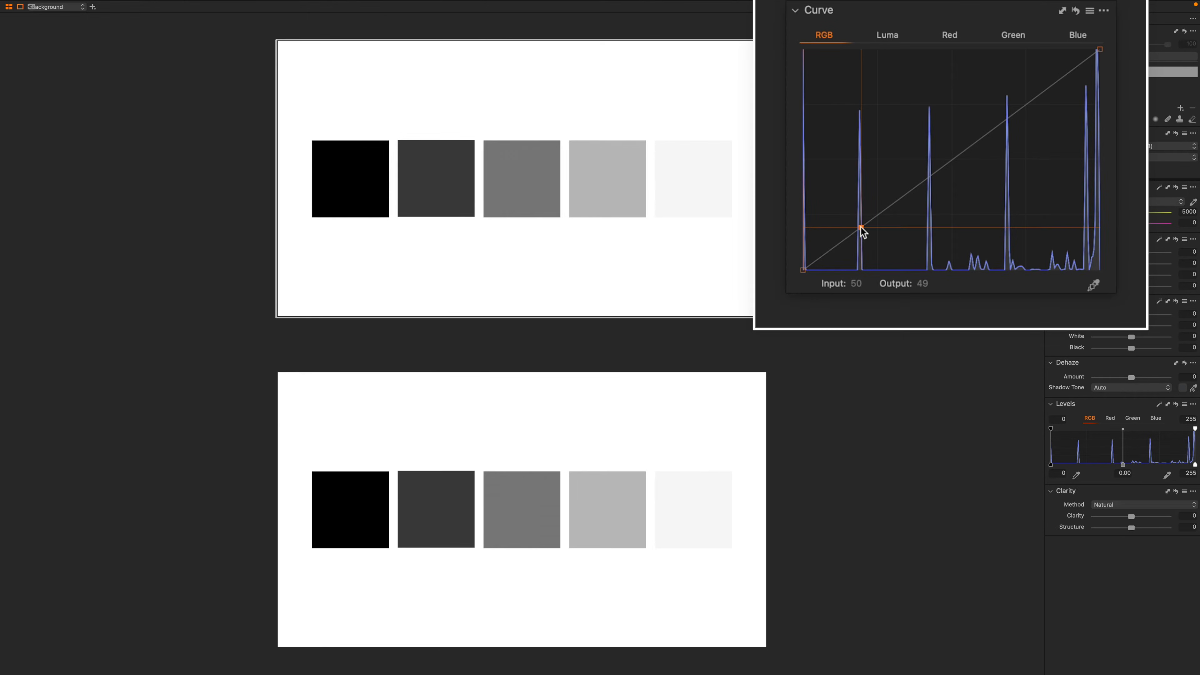
- Lift the curve at input 49, then add a point near 109 and pull it down to about 83
{"action": "left_click_drag", "start_coordinate": [861, 229], "coordinate": [859, 179]}
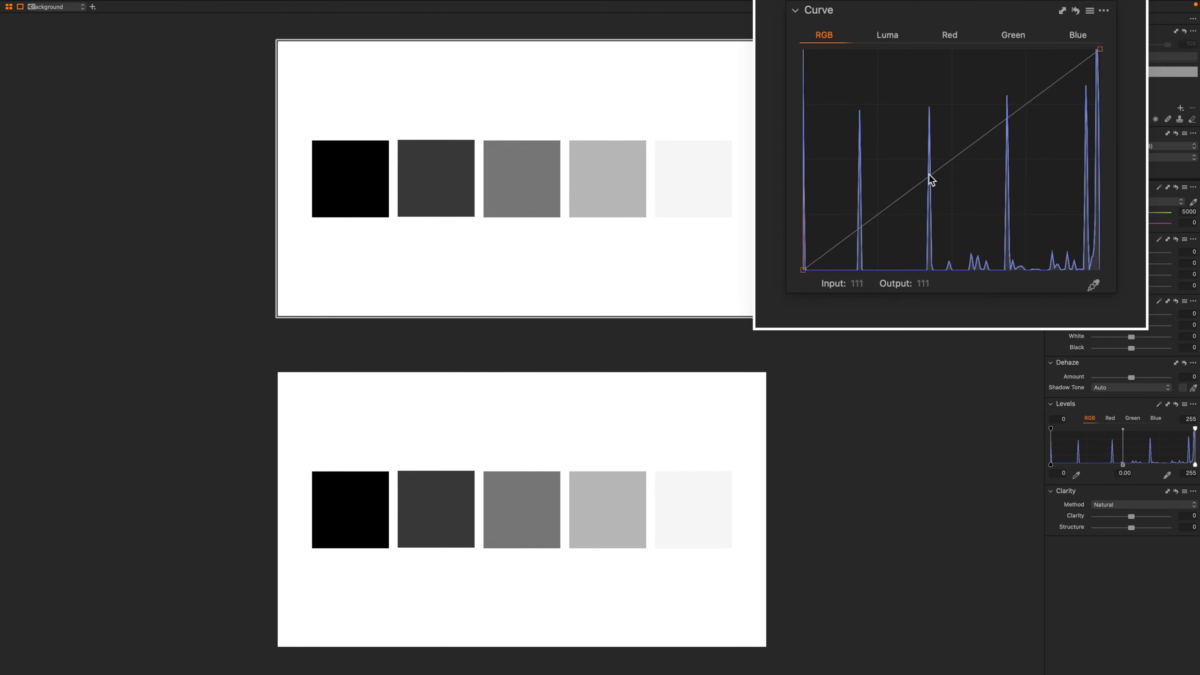
{"action": "left_click", "coordinate": [930, 174]}
{"action": "left_click_drag", "start_coordinate": [929, 177], "coordinate": [928, 217]}
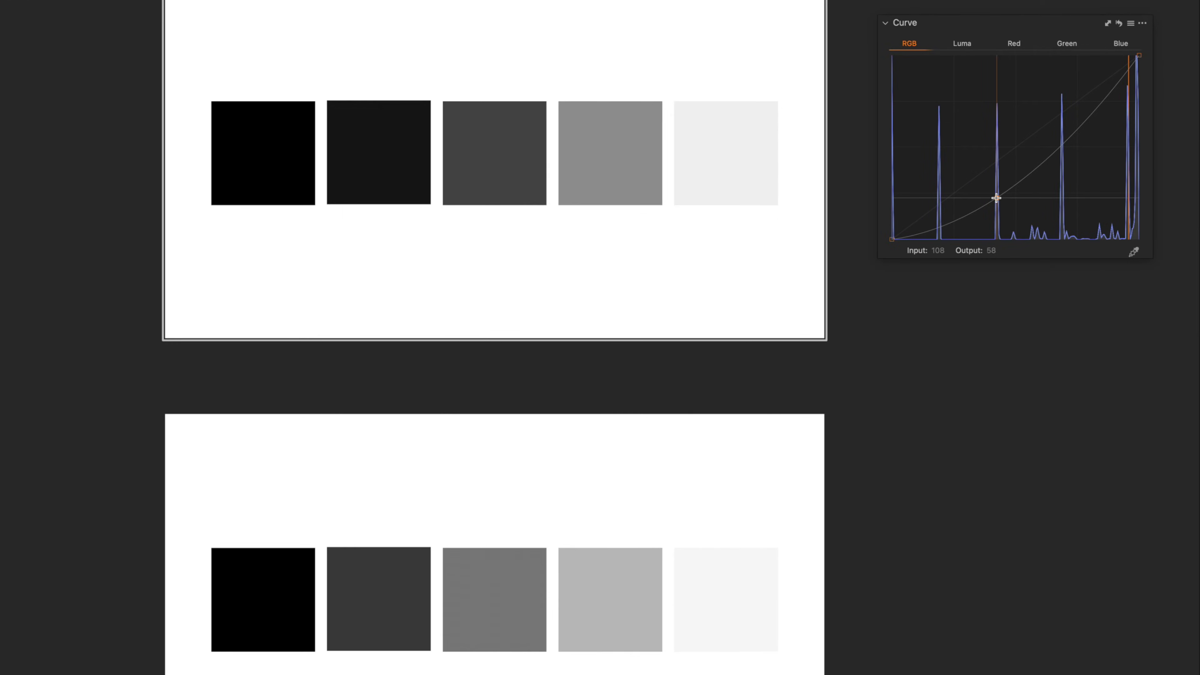
{"action": "left_click_drag", "start_coordinate": [996, 198], "coordinate": [996, 199]}
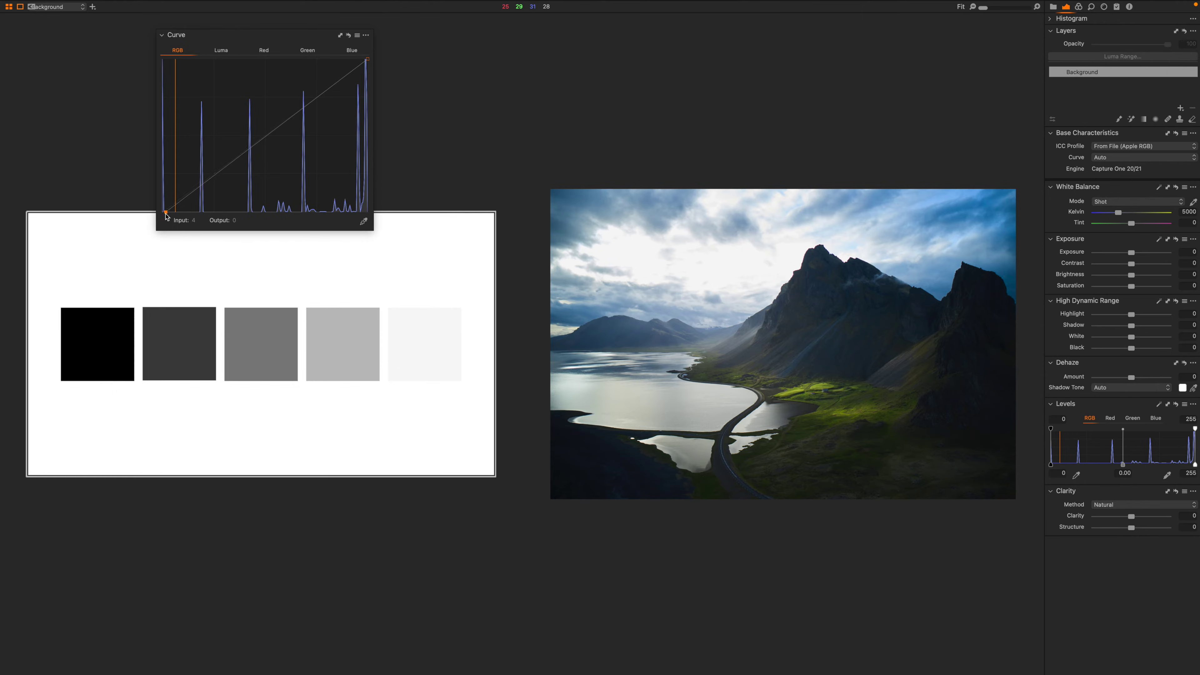
- Move the black point right and up for hazy blacks, and lower the white point to dim highlights
{"action": "left_click_drag", "start_coordinate": [162, 212], "coordinate": [313, 226]}
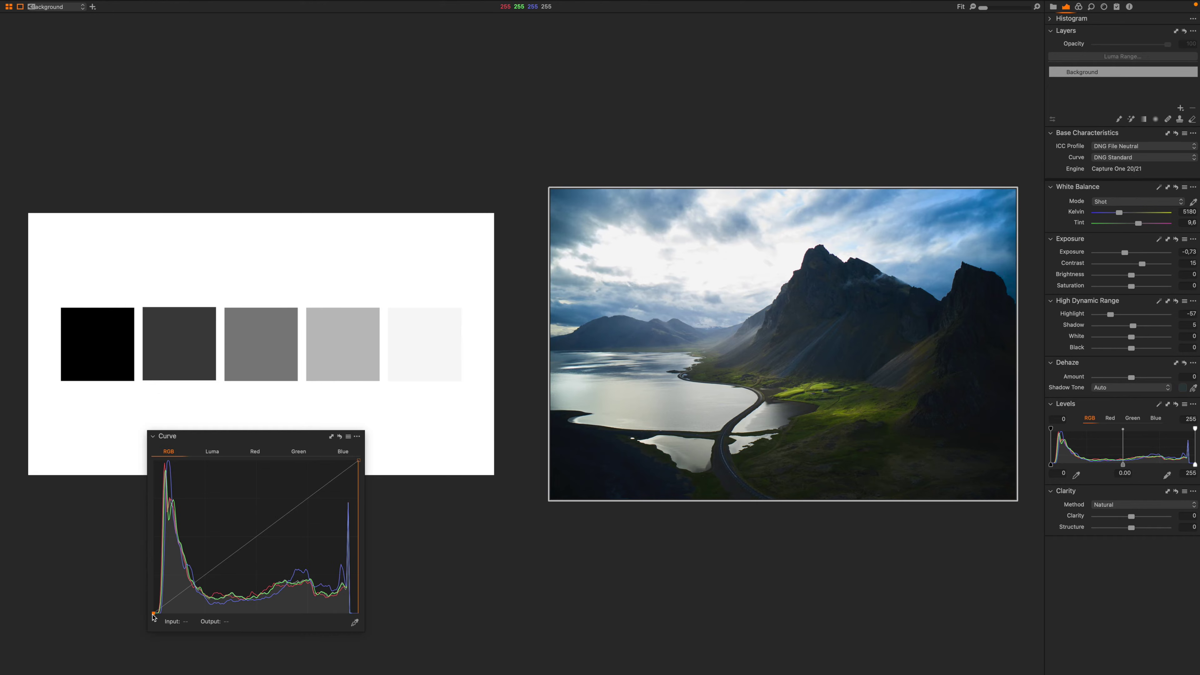
{"action": "left_click_drag", "start_coordinate": [154, 614], "coordinate": [265, 622]}
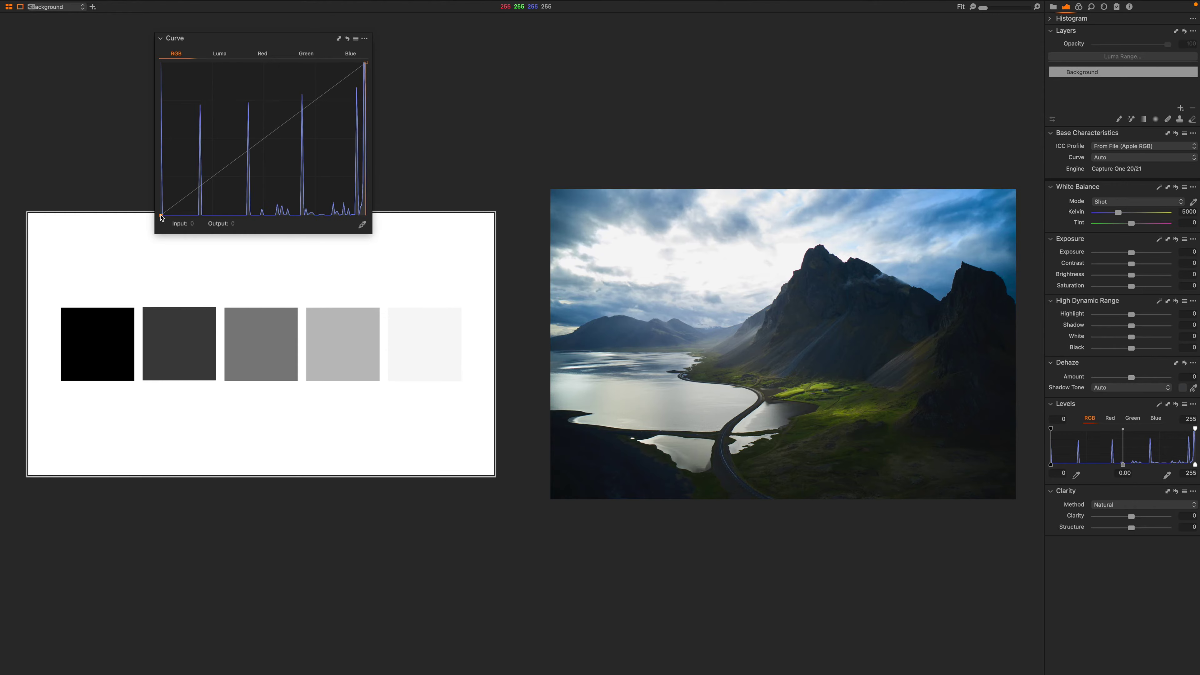
{"action": "left_click_drag", "start_coordinate": [162, 217], "coordinate": [153, 124]}
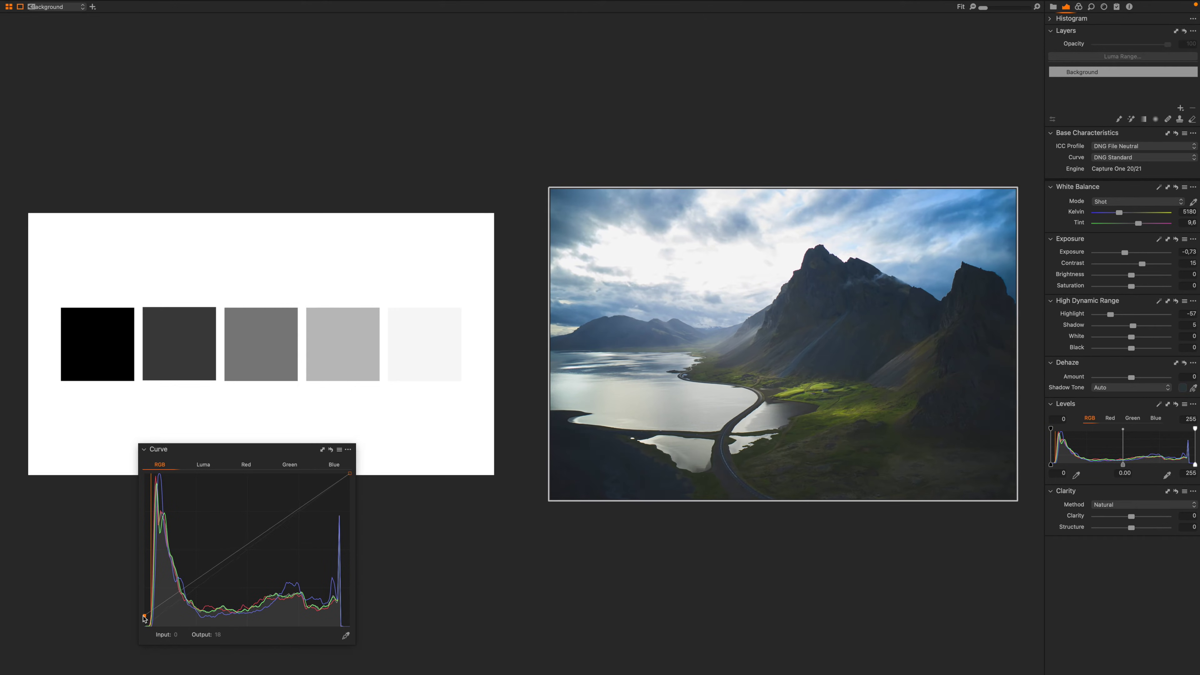
{"action": "left_click_drag", "start_coordinate": [144, 618], "coordinate": [143, 554]}
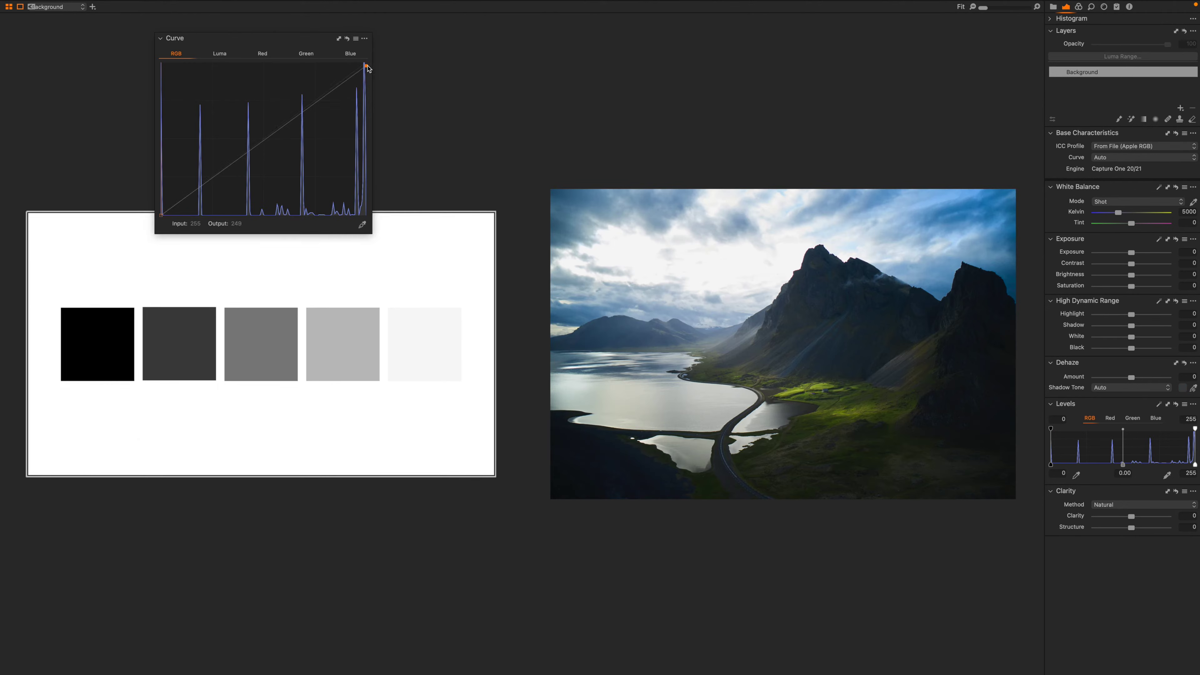
{"action": "left_click_drag", "start_coordinate": [366, 66], "coordinate": [367, 148]}
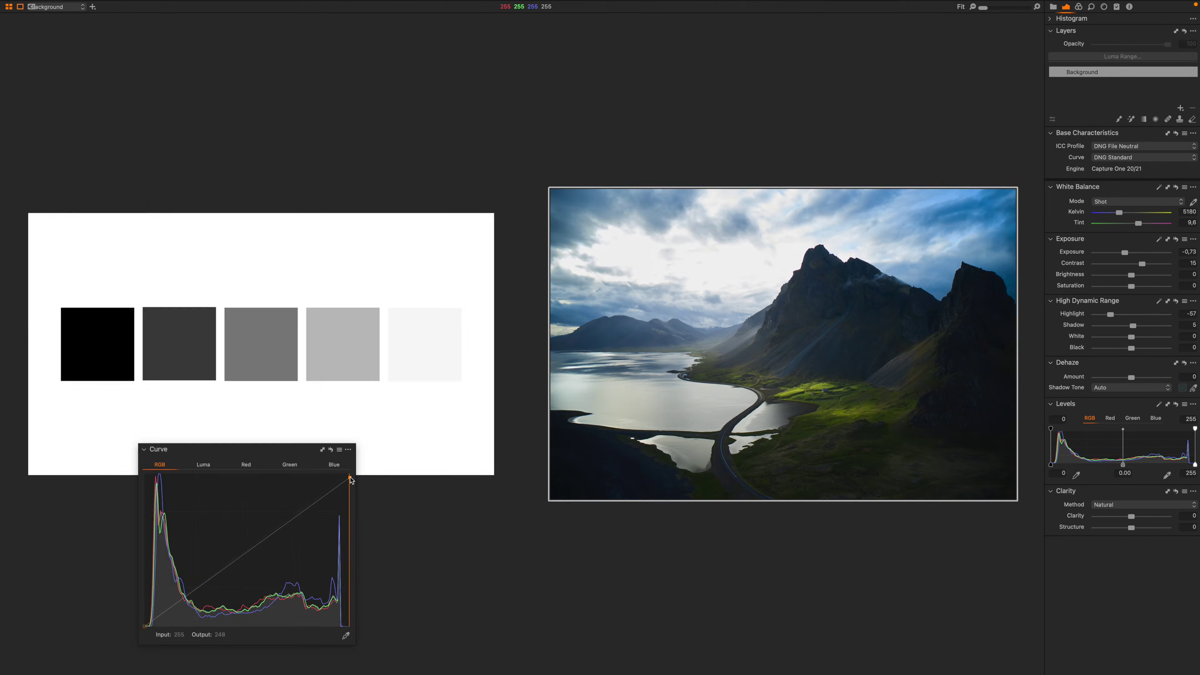
{"action": "left_click_drag", "start_coordinate": [349, 476], "coordinate": [350, 567]}
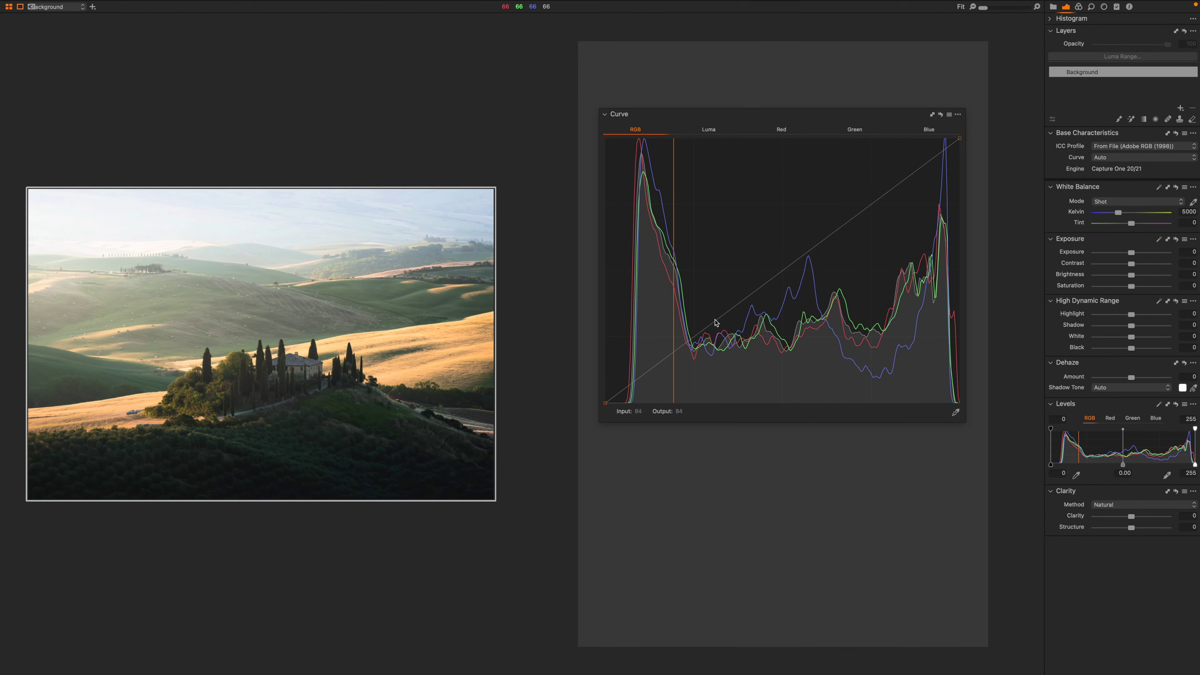
{"action": "left_click", "coordinate": [704, 332]}
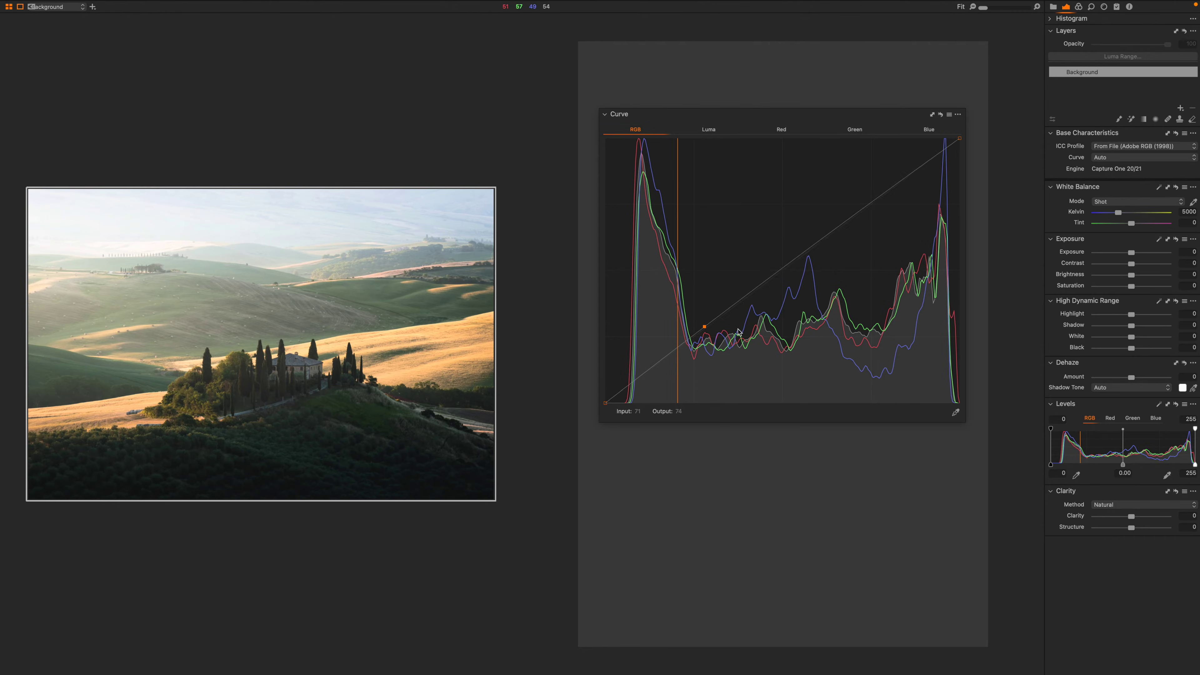
{"action": "key", "text": "Up"}
{"action": "key", "text": "Up"}
{"action": "key", "text": "Up"}
{"action": "key", "text": "Up"}
{"action": "key", "text": "Up"}
{"action": "key", "text": "Up"}
{"action": "key", "text": "Up"}
{"action": "key", "text": "Up"}
{"action": "key", "text": "Up"}
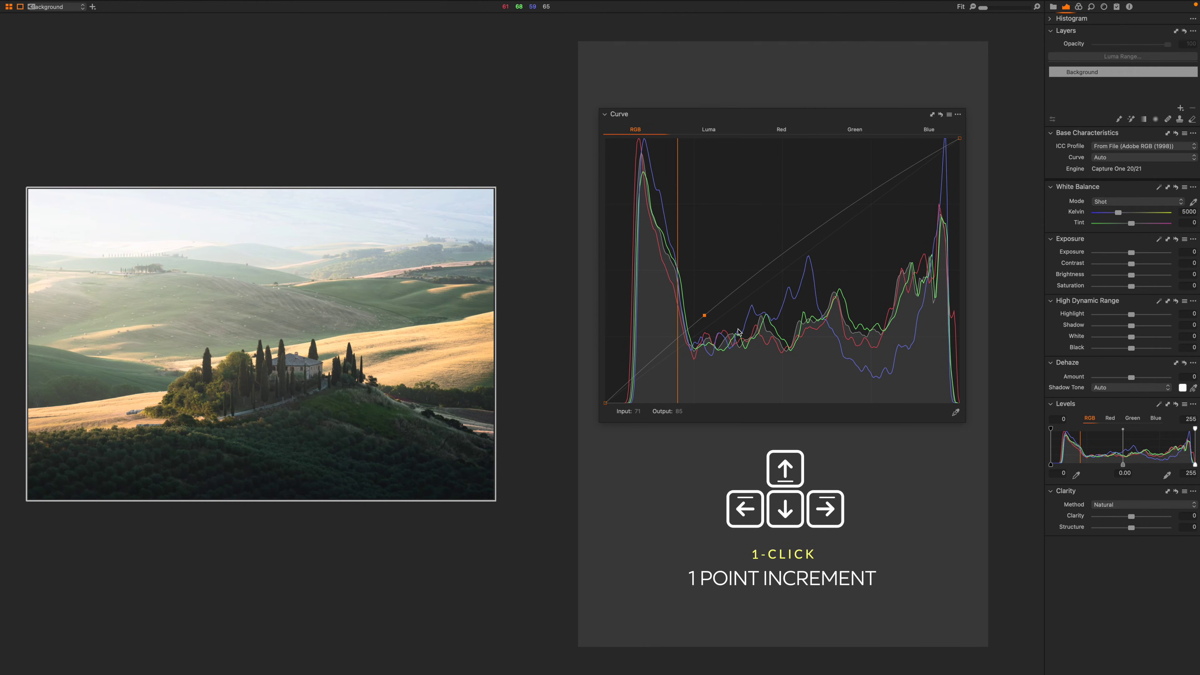
{"action": "key", "text": "shift+Up"}
{"action": "key", "text": "shift+Up"}
{"action": "key", "text": "shift+Up"}
{"action": "key", "text": "shift+Up"}
{"action": "key", "text": "shift+Up"}
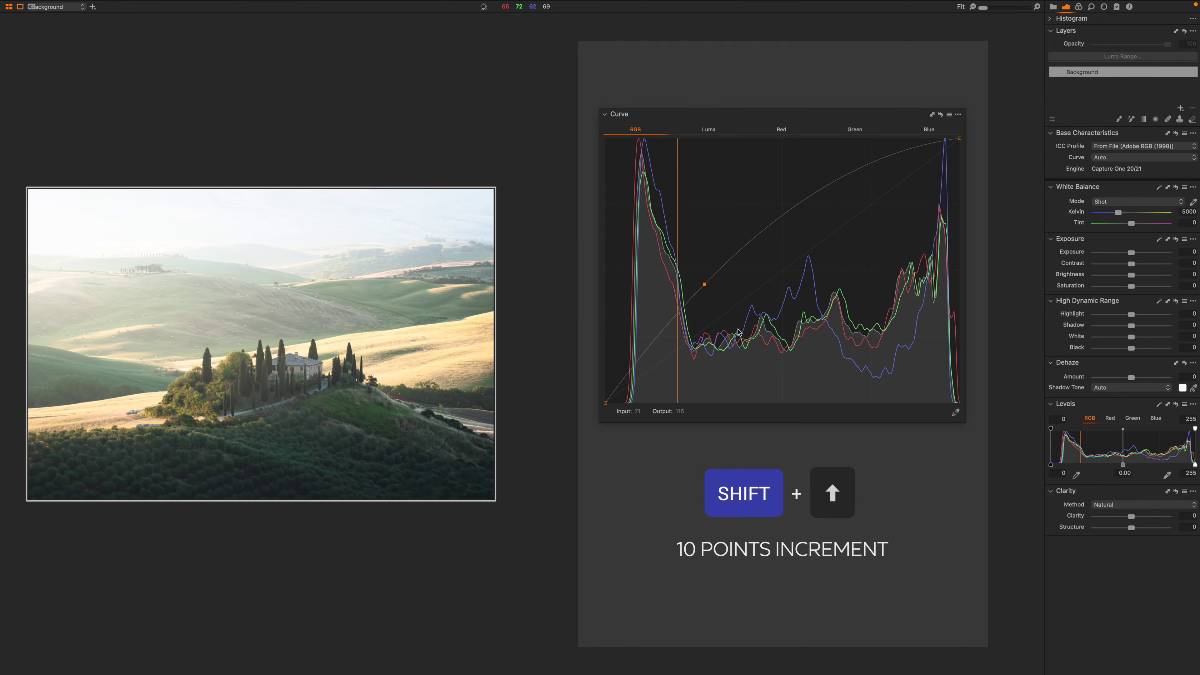
{"action": "key", "text": "shift+Up"}
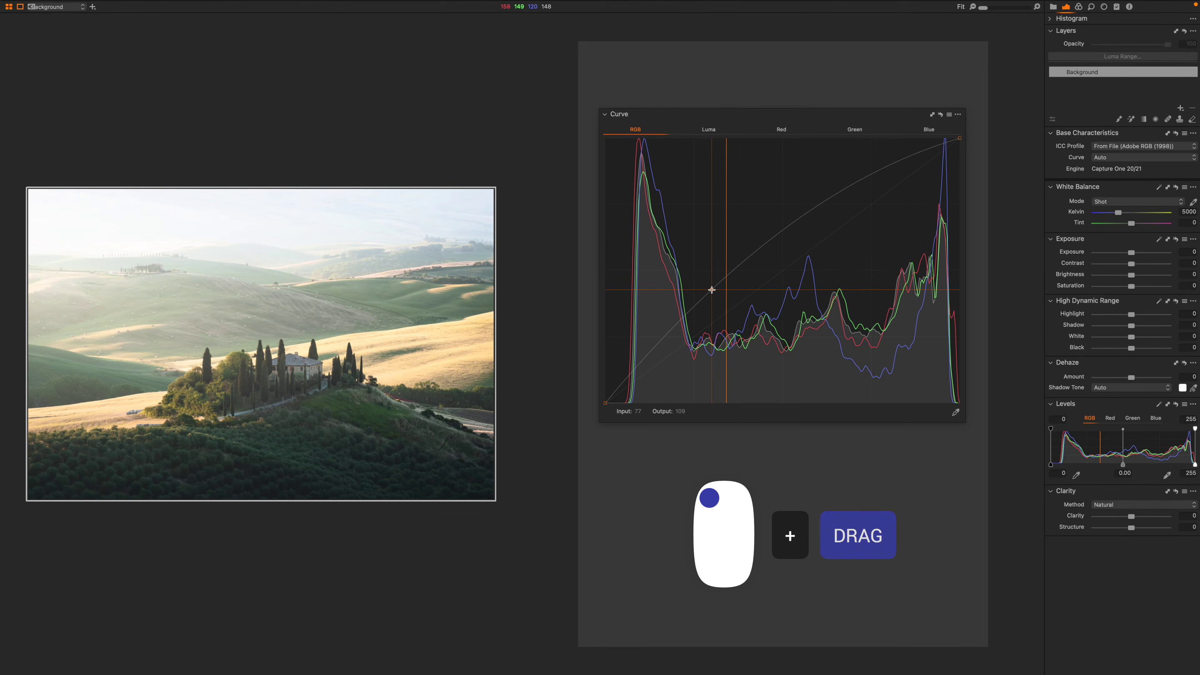
{"action": "left_click_drag", "start_coordinate": [712, 289], "coordinate": [372, 227]}
{"action": "left_click_drag", "start_coordinate": [735, 324], "coordinate": [709, 294]}
{"action": "right_click", "coordinate": [709, 294]}
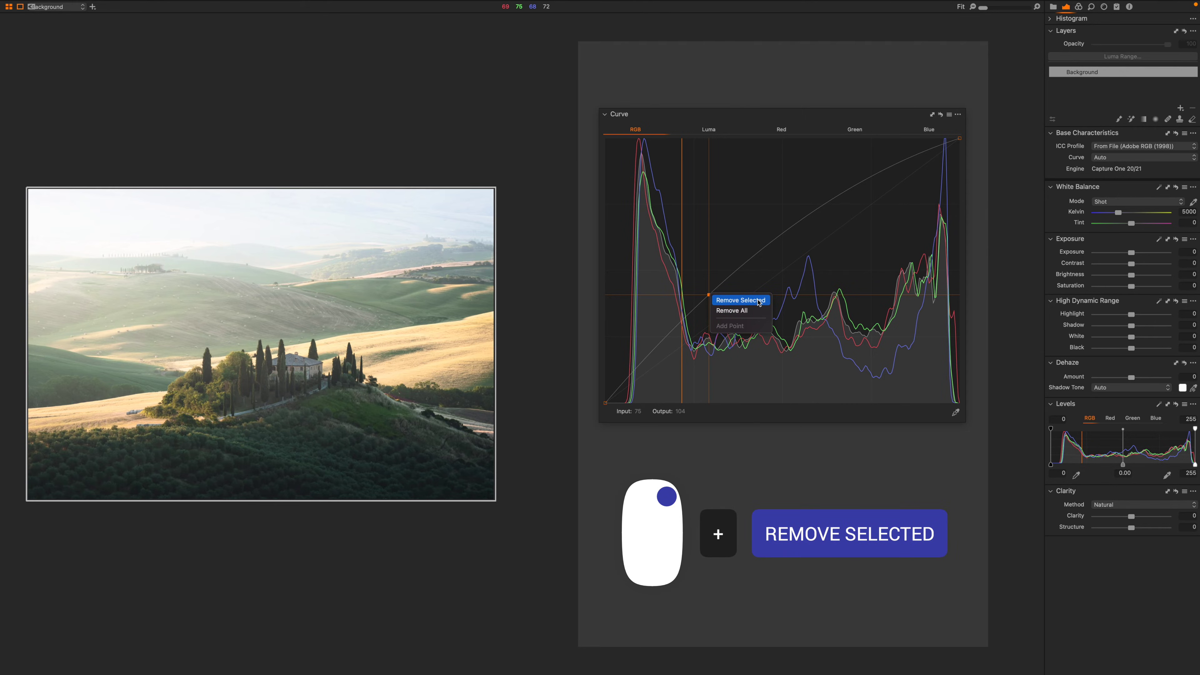
{"action": "left_click", "coordinate": [740, 300]}
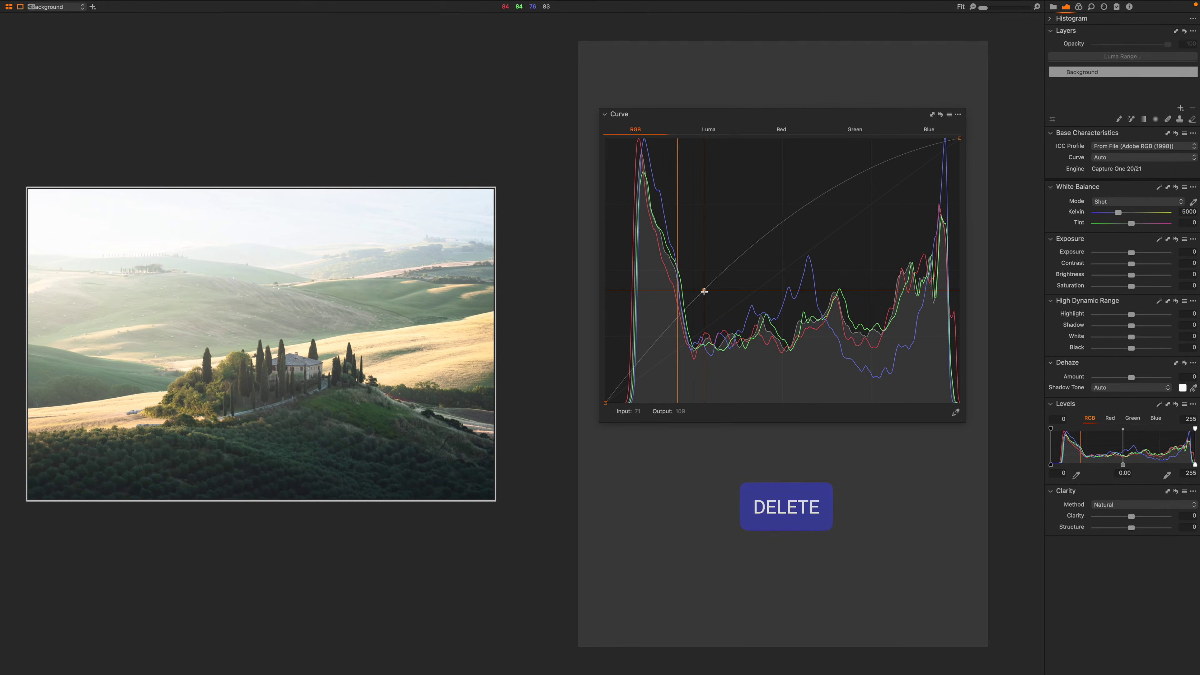
{"action": "key", "text": "Delete"}
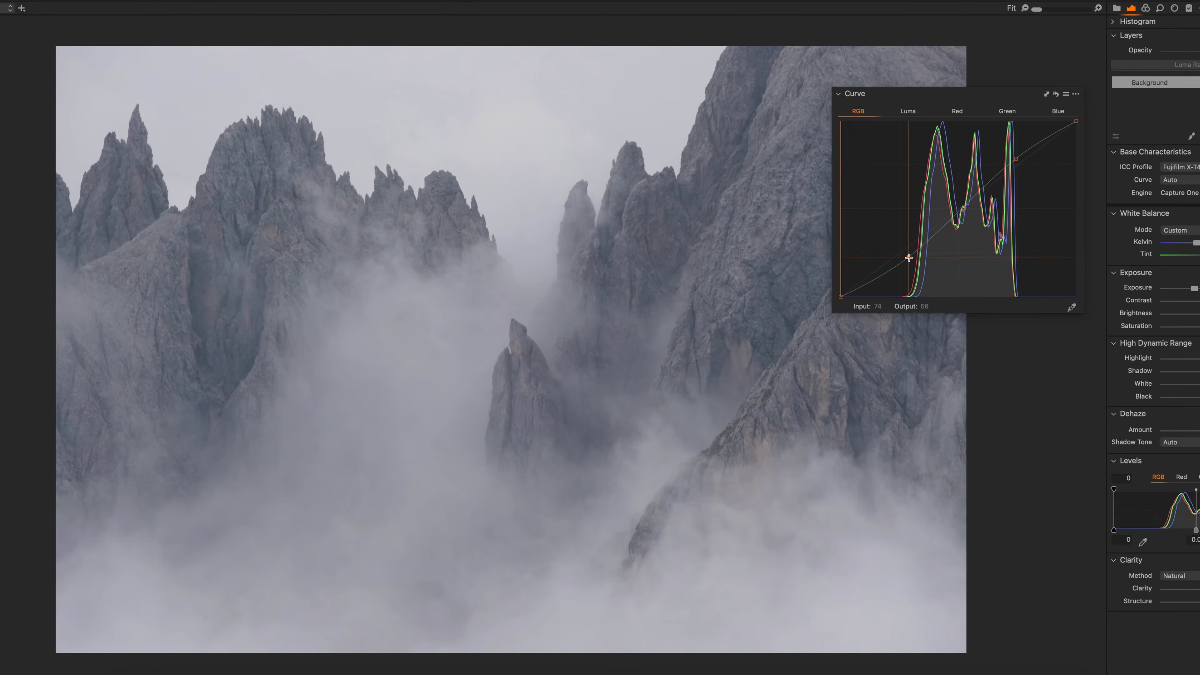
- On the foggy peaks photo, darken the shadows, lift the highlights and raise a midtone curve point
{"action": "left_click_drag", "start_coordinate": [911, 257], "coordinate": [908, 270]}
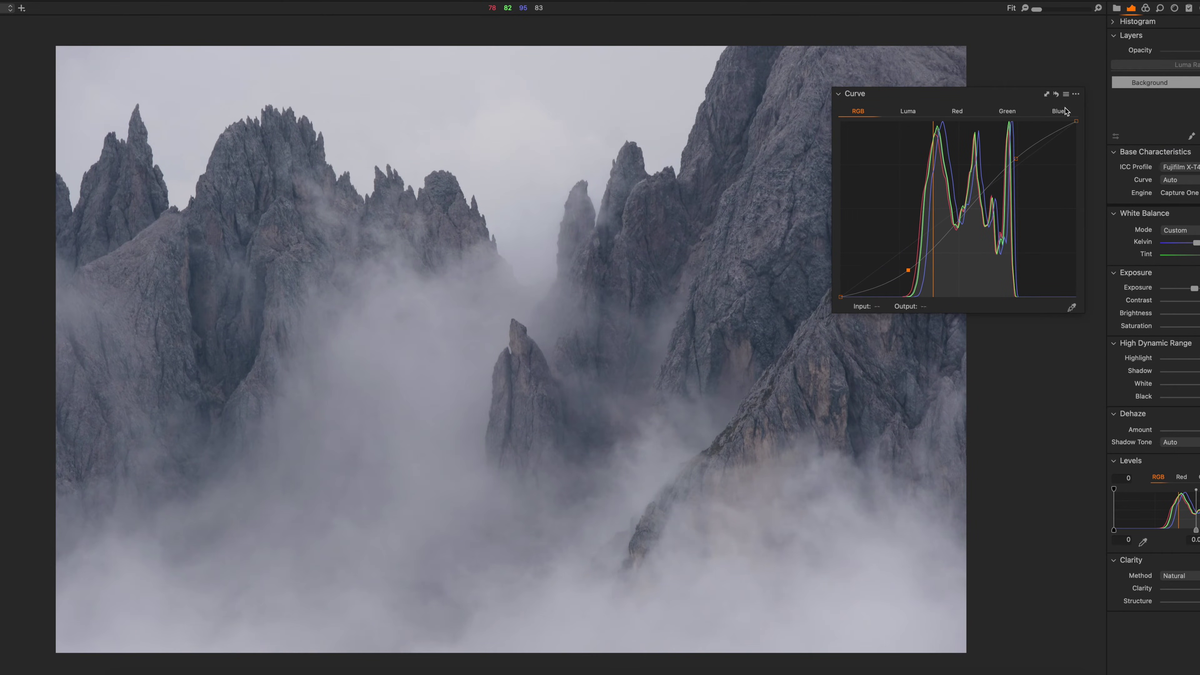
{"action": "left_click_drag", "start_coordinate": [1016, 160], "coordinate": [1017, 153]}
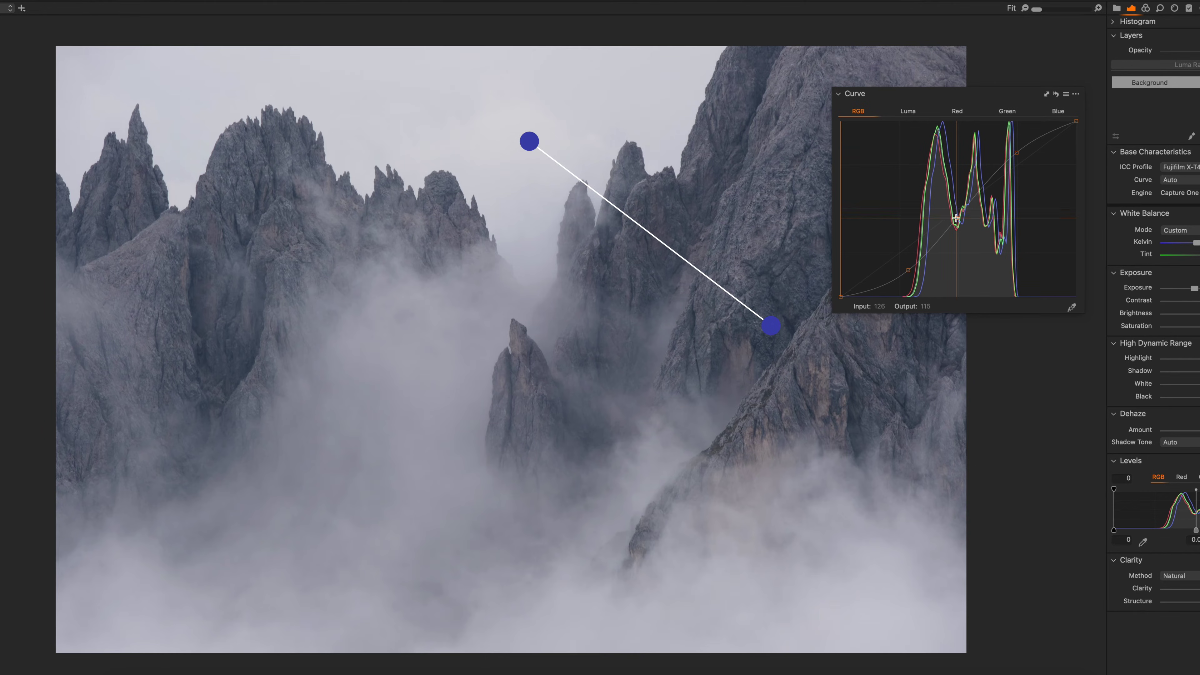
{"action": "left_click_drag", "start_coordinate": [957, 221], "coordinate": [957, 209]}
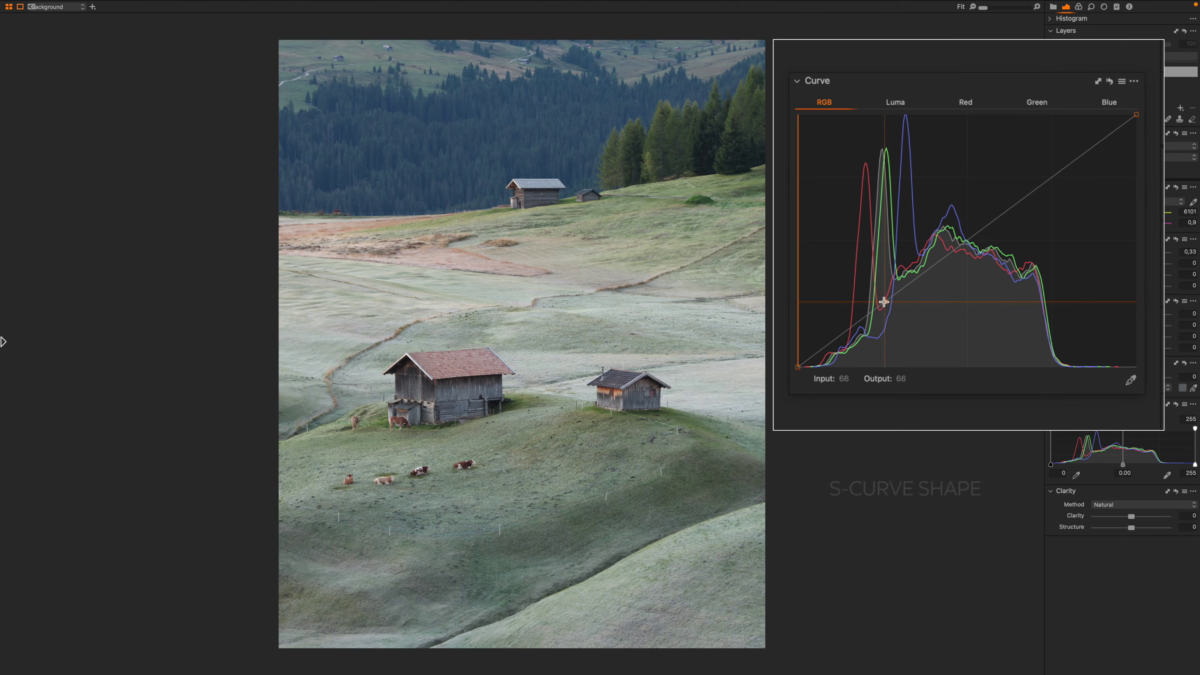
- Add shadow and highlight points, raise the highlight, lower the shadow, and add a slightly raised midtone point
{"action": "left_click", "coordinate": [884, 302]}
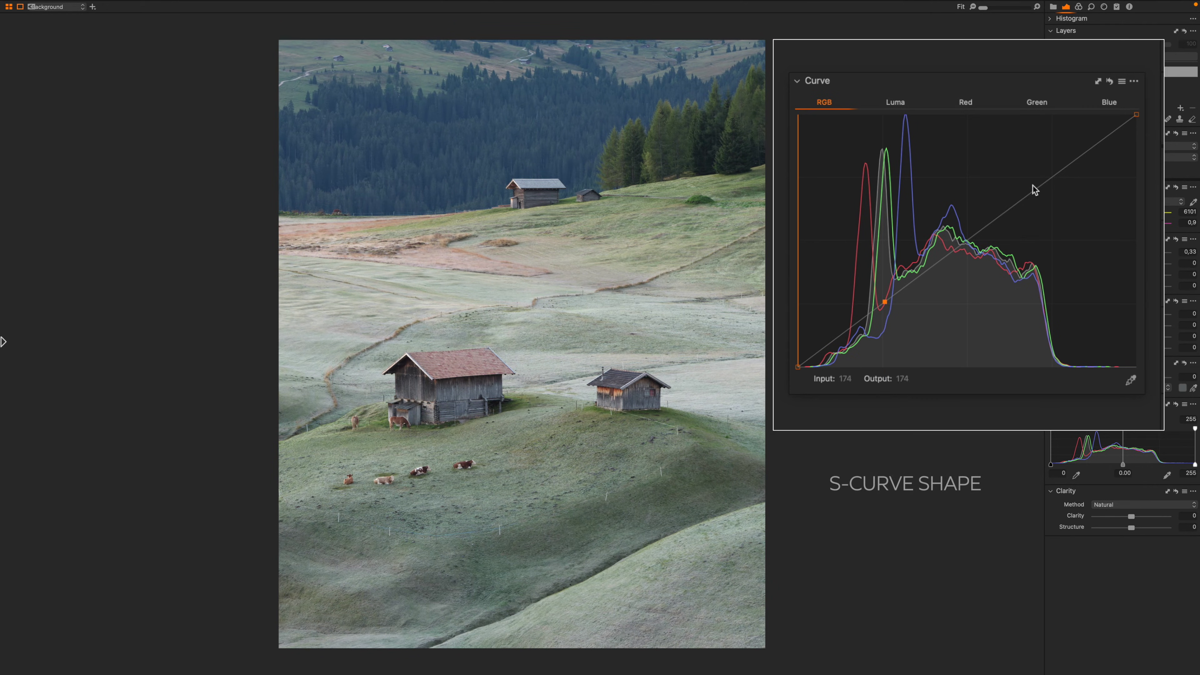
{"action": "left_click", "coordinate": [1052, 177]}
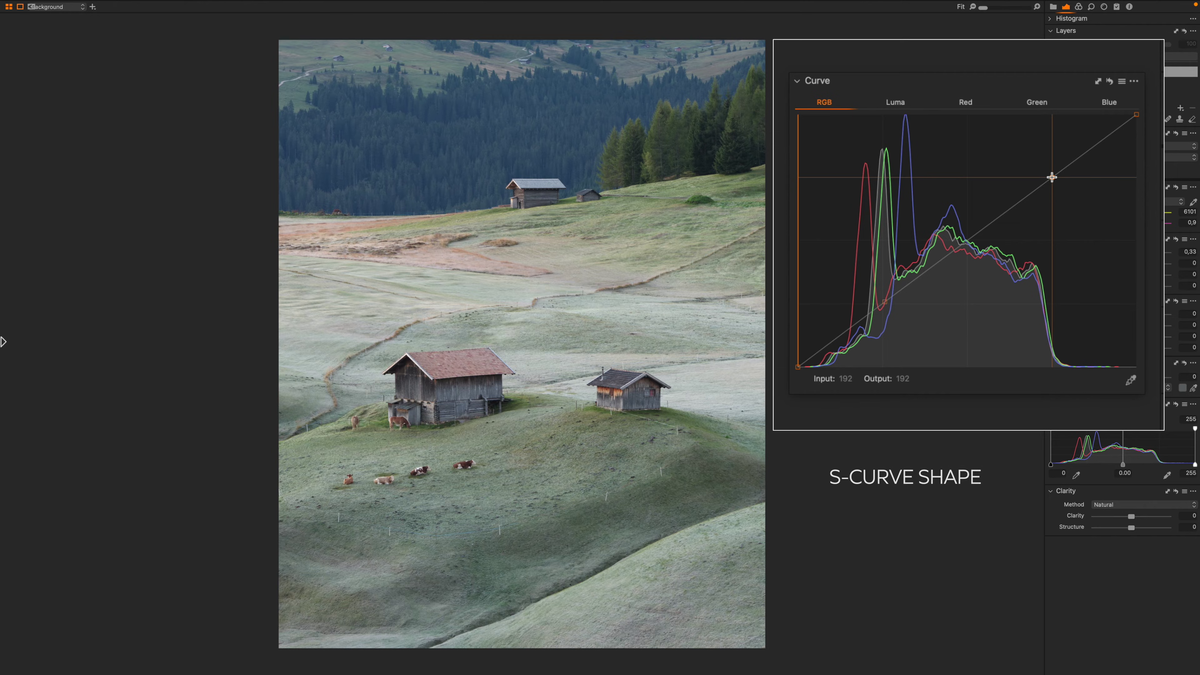
{"action": "left_click_drag", "start_coordinate": [1052, 177], "coordinate": [1039, 162]}
{"action": "left_click_drag", "start_coordinate": [884, 303], "coordinate": [881, 327]}
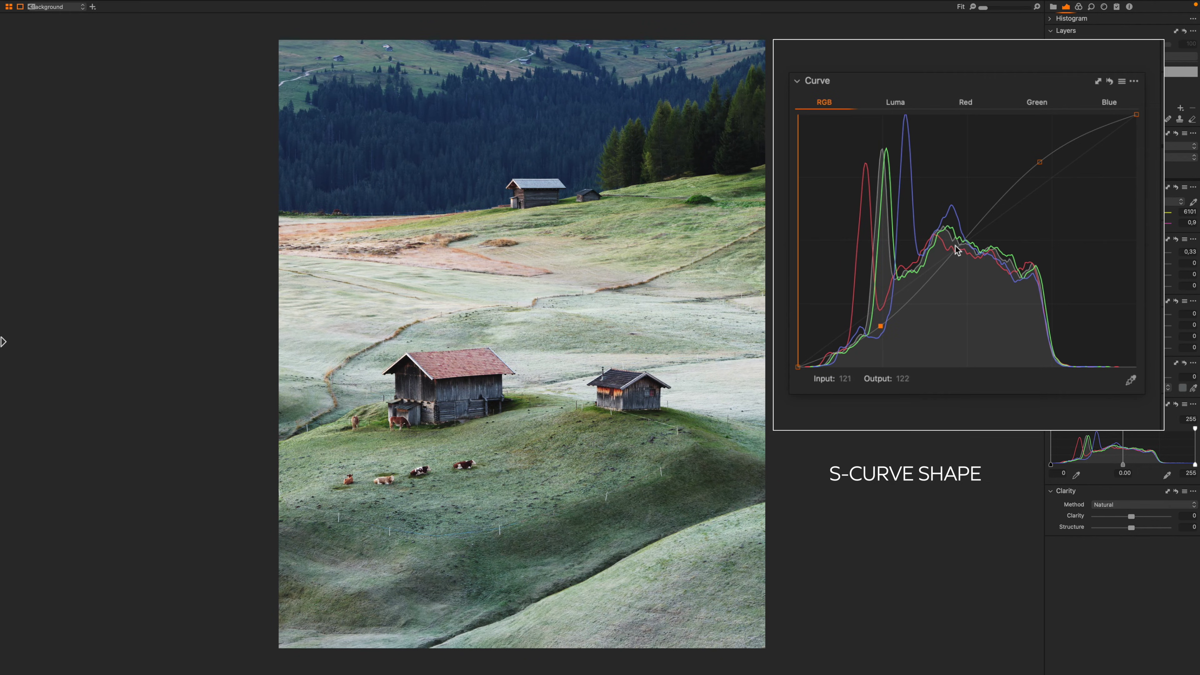
{"action": "left_click_drag", "start_coordinate": [955, 250], "coordinate": [957, 237]}
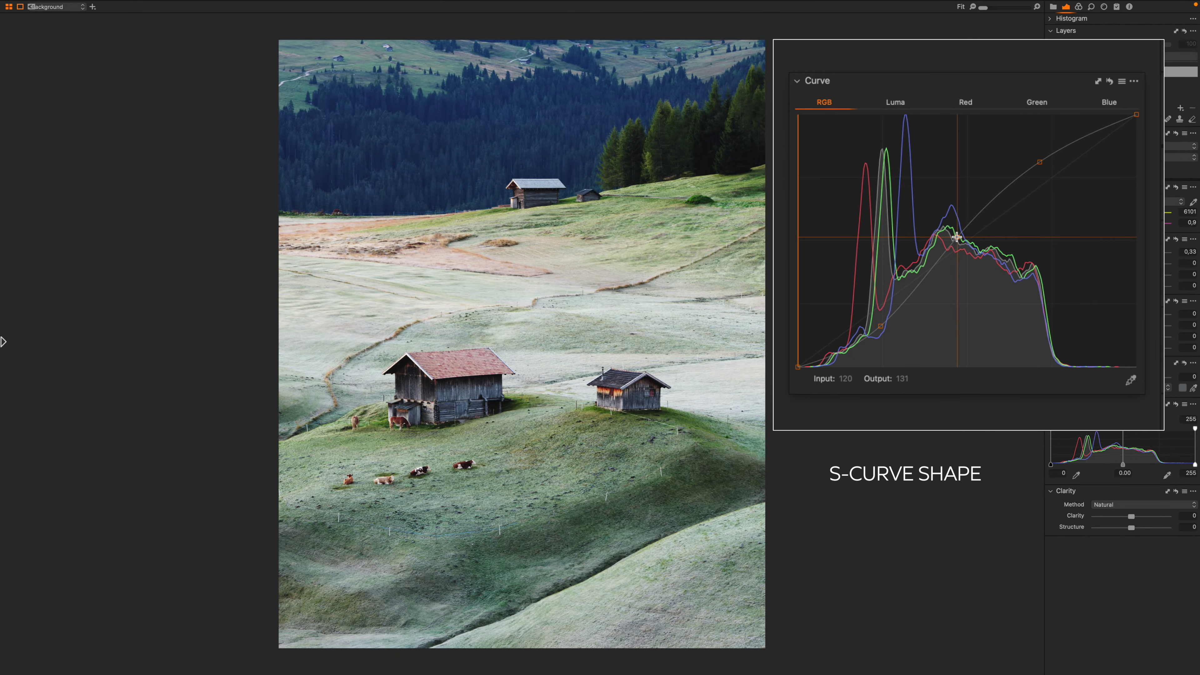
{"action": "left_click_drag", "start_coordinate": [956, 237], "coordinate": [957, 237]}
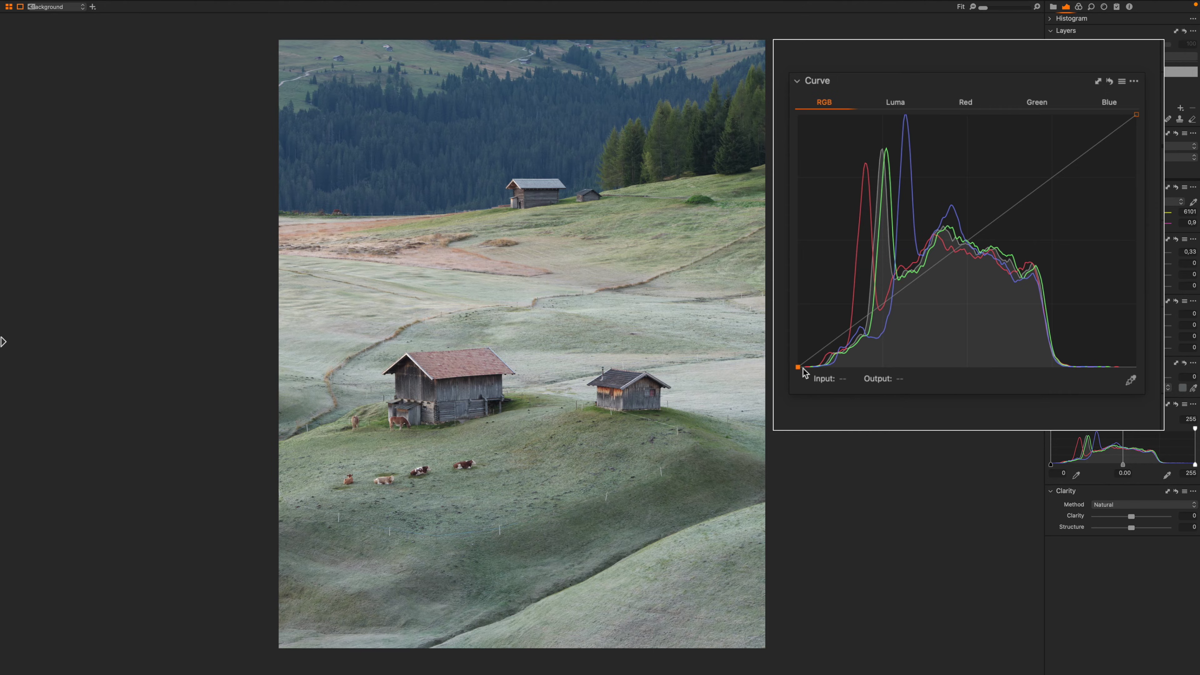
- Move the black point in, and bring the white point in to input 210, backing off until clipping disappears
{"action": "left_click_drag", "start_coordinate": [803, 369], "coordinate": [819, 367]}
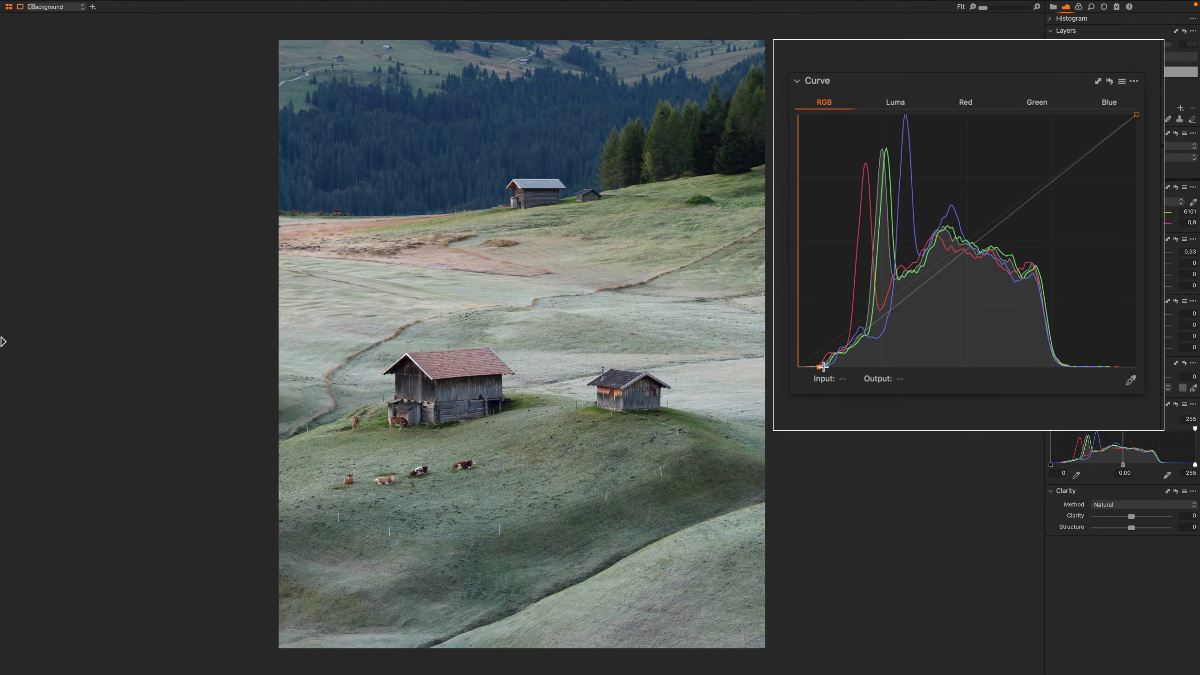
{"action": "left_click_drag", "start_coordinate": [1136, 115], "coordinate": [1063, 113]}
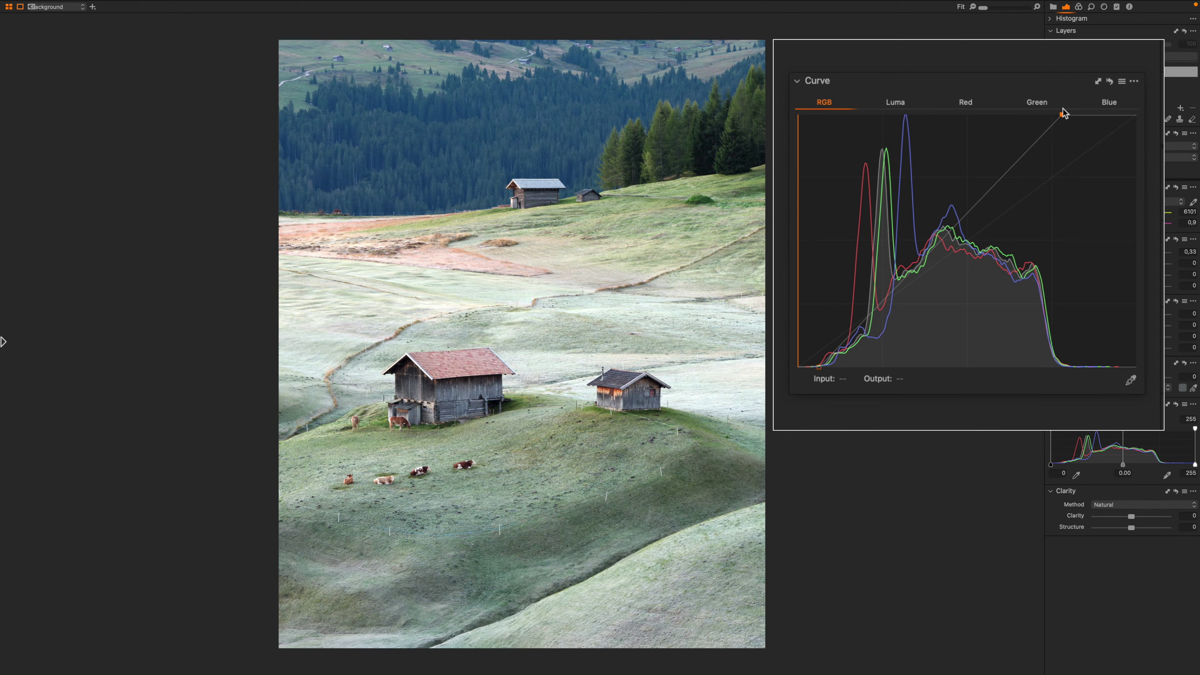
{"action": "left_click", "coordinate": [1063, 115]}
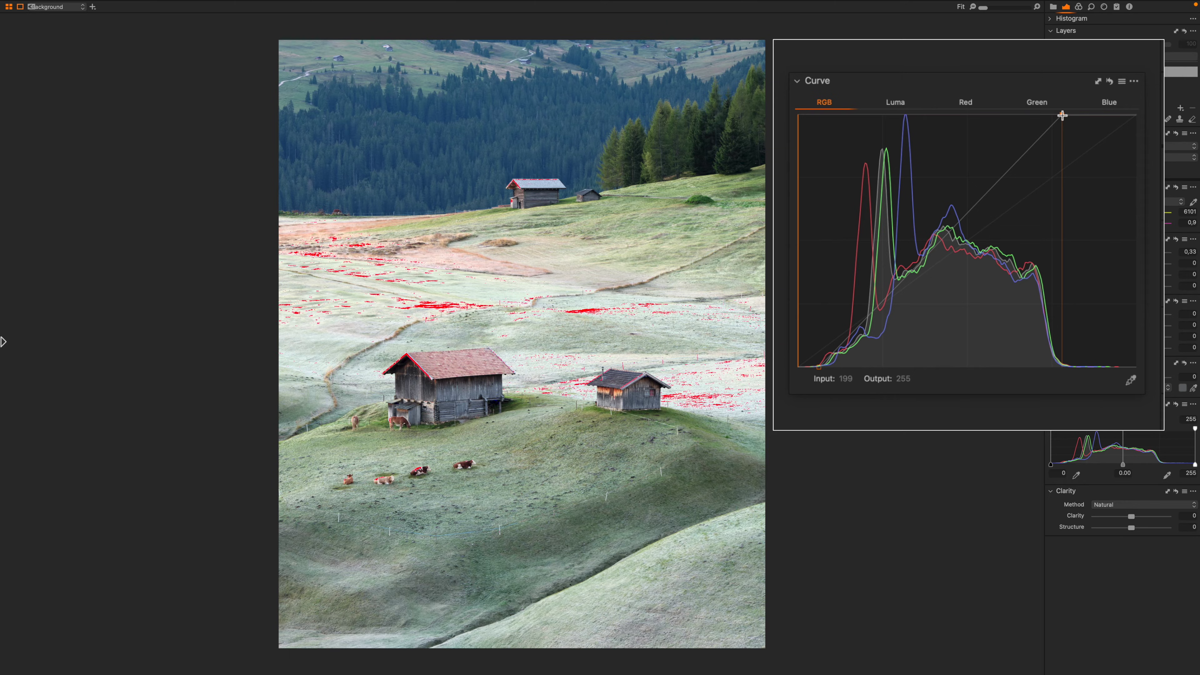
{"action": "left_click_drag", "start_coordinate": [1063, 115], "coordinate": [1040, 114]}
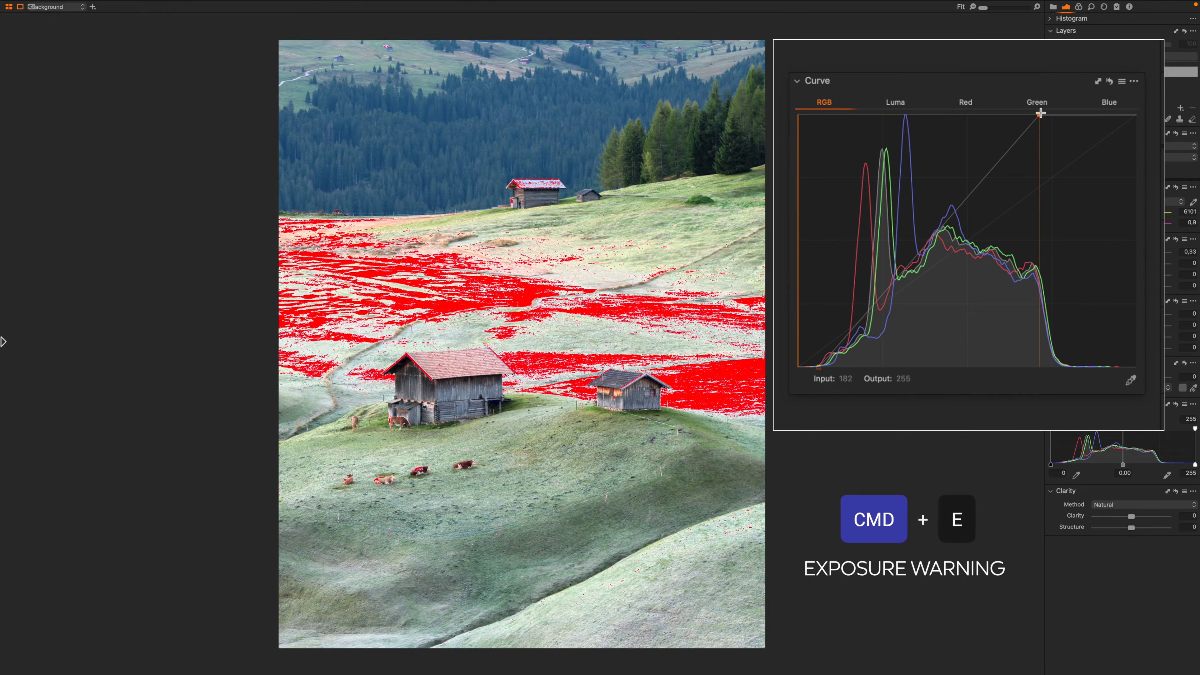
{"action": "left_click_drag", "start_coordinate": [1040, 114], "coordinate": [1088, 114]}
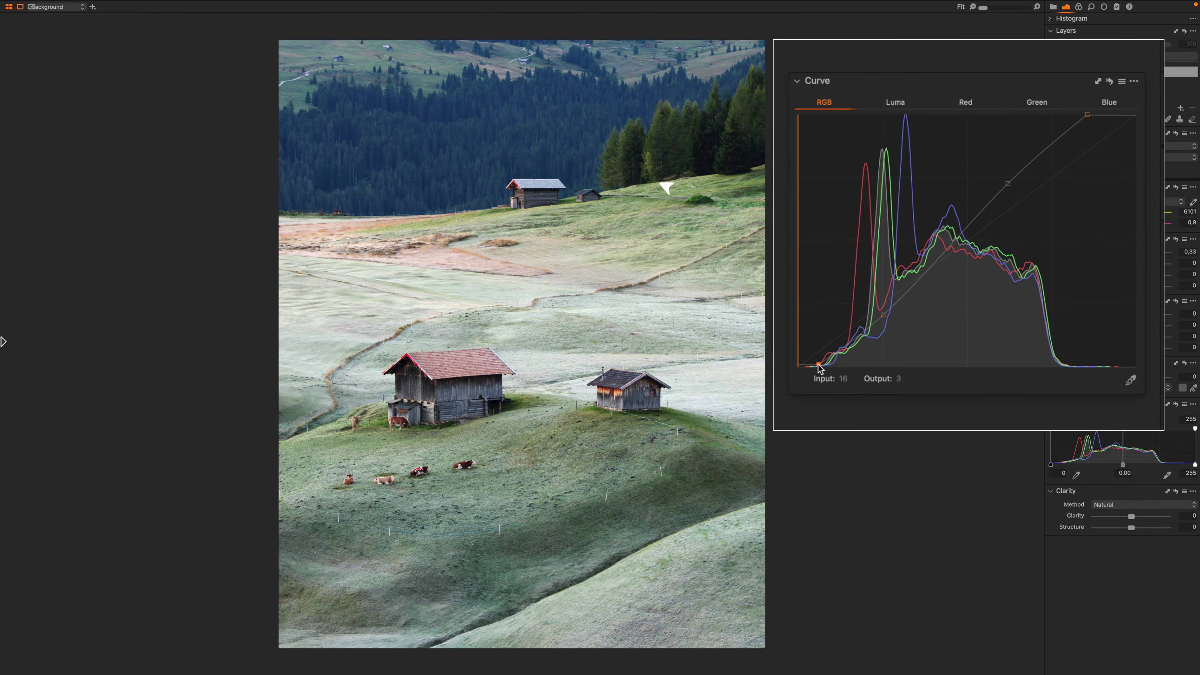
- Lift the black point, lower the white point slightly and raise a low shadow point on the meadow photo
{"action": "left_click_drag", "start_coordinate": [818, 368], "coordinate": [819, 344]}
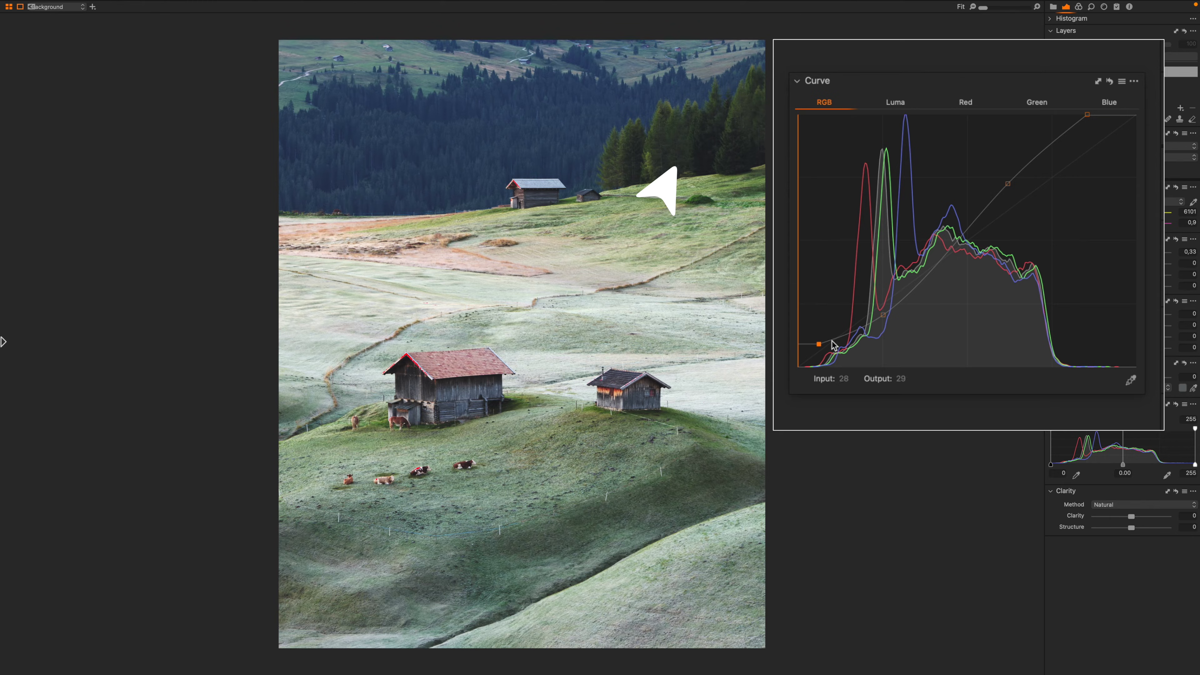
{"action": "mouse_move", "coordinate": [1087, 114]}
{"action": "left_mouse_down"}
{"action": "mouse_move", "coordinate": [1087, 147]}
{"action": "mouse_move", "coordinate": [1085, 128]}
{"action": "left_mouse_up"}
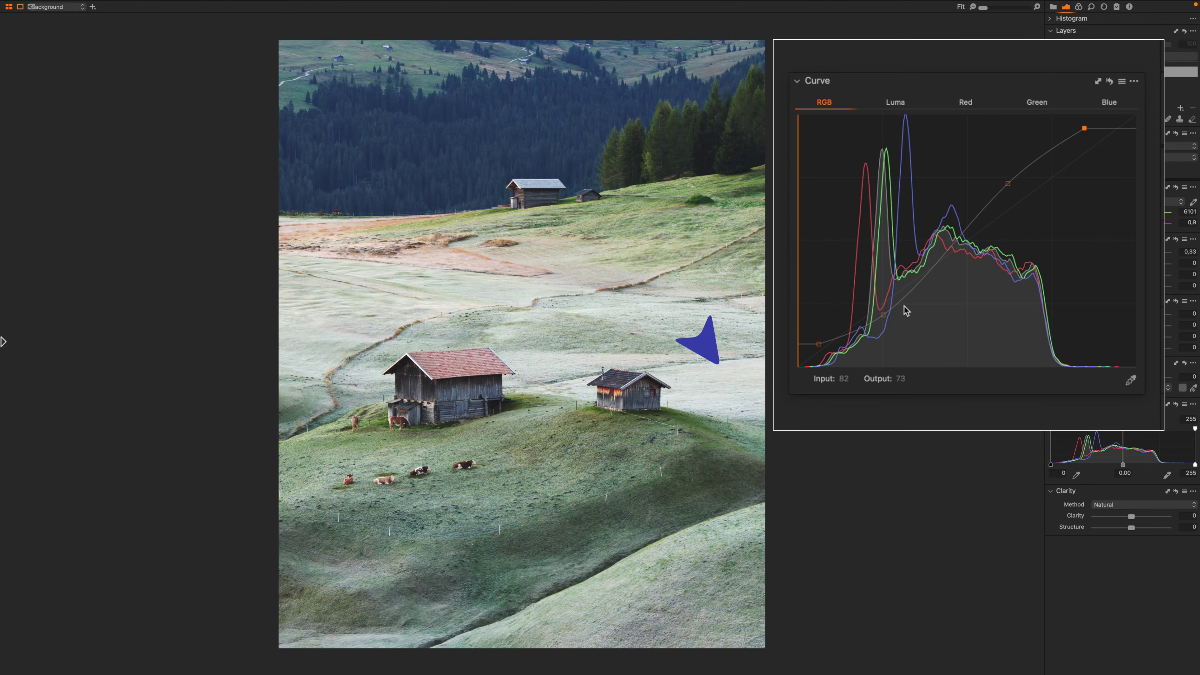
{"action": "mouse_move", "coordinate": [883, 315]}
{"action": "left_mouse_down"}
{"action": "mouse_move", "coordinate": [885, 280]}
{"action": "mouse_move", "coordinate": [862, 260]}
{"action": "mouse_move", "coordinate": [901, 279]}
{"action": "mouse_move", "coordinate": [853, 271]}
{"action": "mouse_move", "coordinate": [836, 253]}
{"action": "left_mouse_up"}
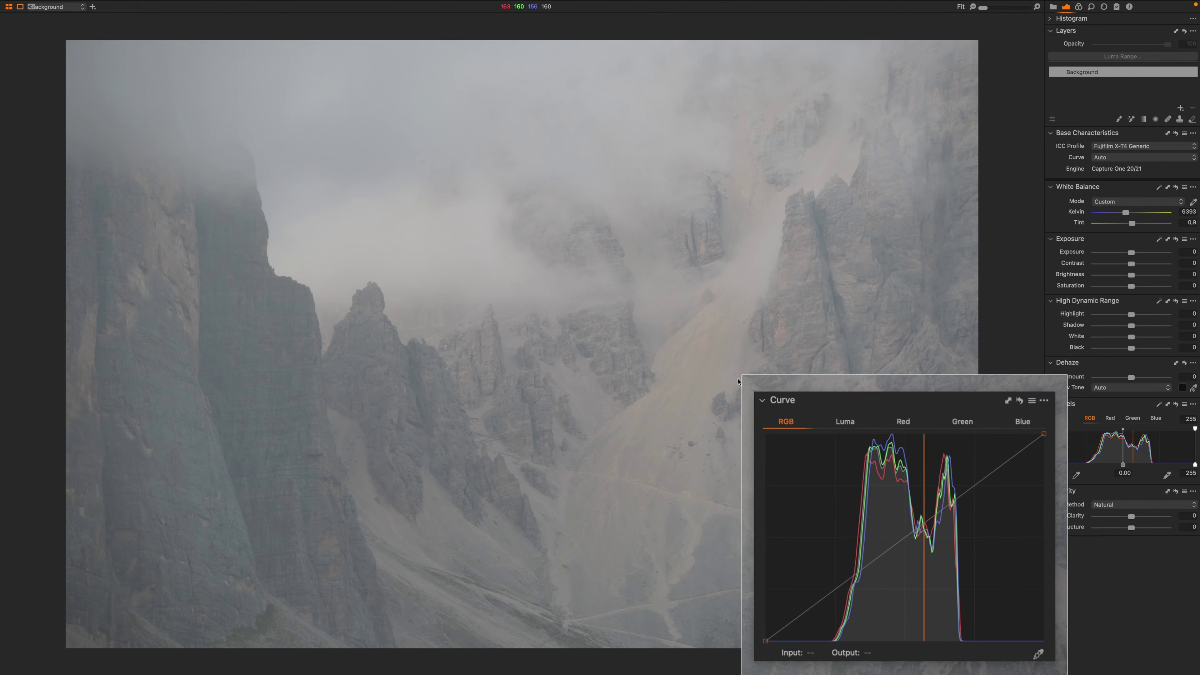
- Try an S-curve on the rock face photo (highlights to 201, shadows to 52), then reset it to straight
{"action": "left_click_drag", "start_coordinate": [963, 495], "coordinate": [960, 478]}
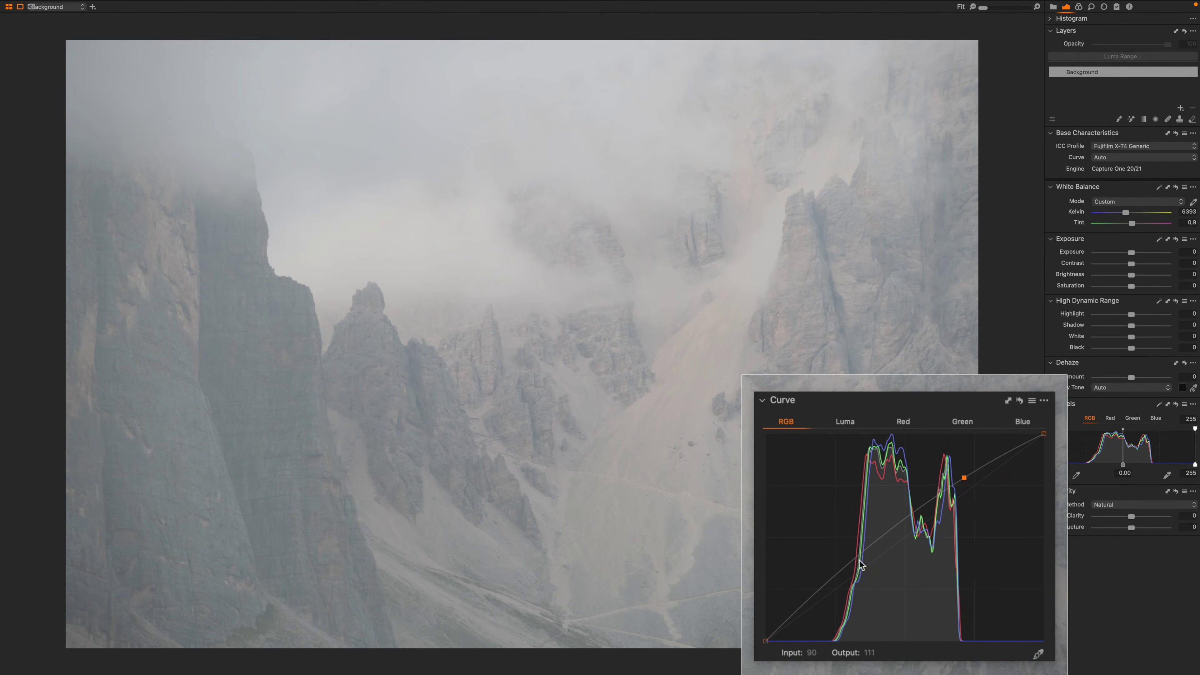
{"action": "left_click_drag", "start_coordinate": [846, 570], "coordinate": [849, 605]}
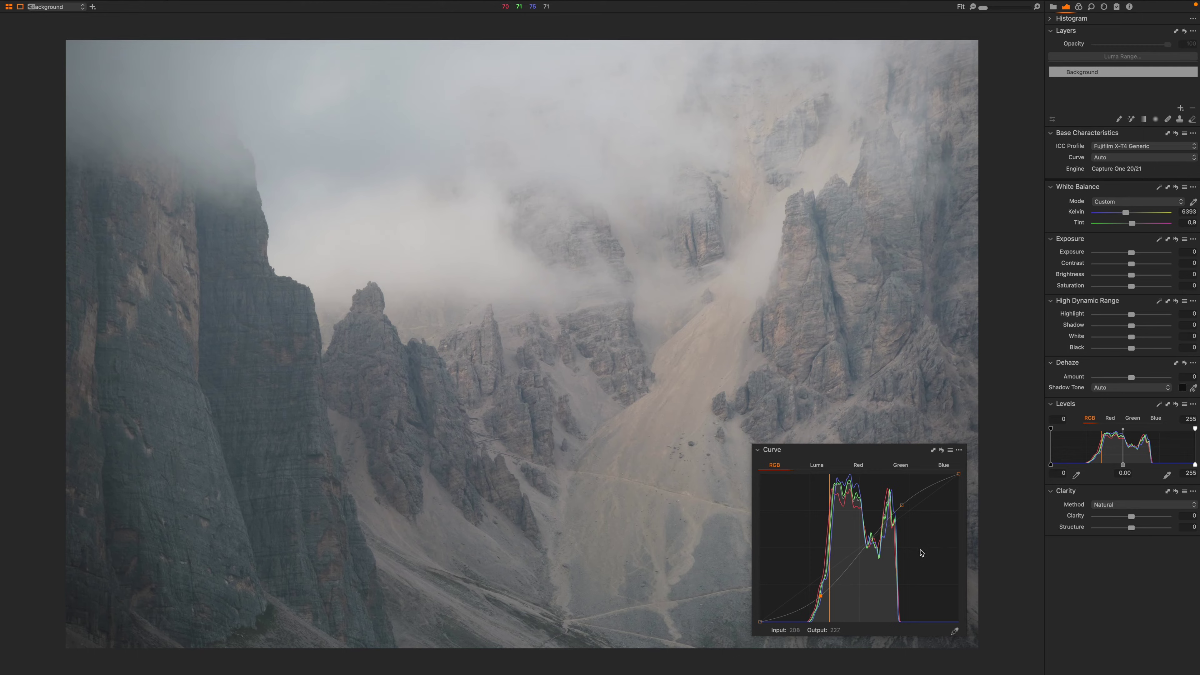
{"action": "left_click", "coordinate": [942, 451]}
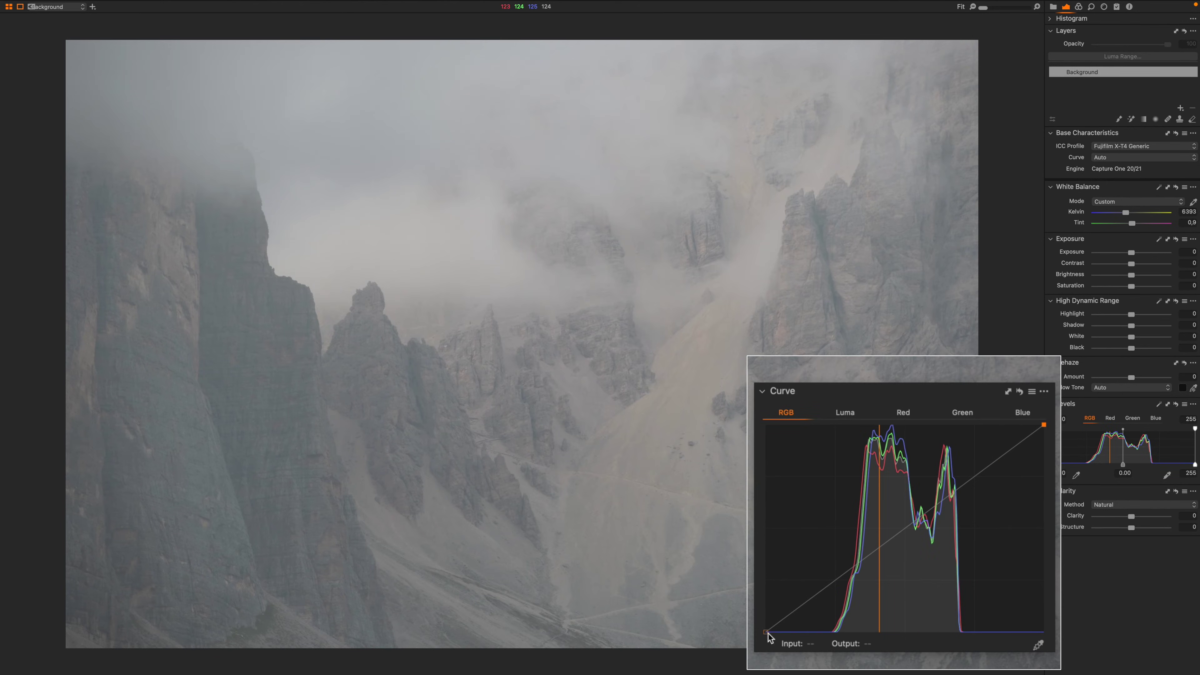
- Pull the RGB curve's black point in to input 65 and its white point in to 188
{"action": "left_click_drag", "start_coordinate": [766, 633], "coordinate": [831, 644]}
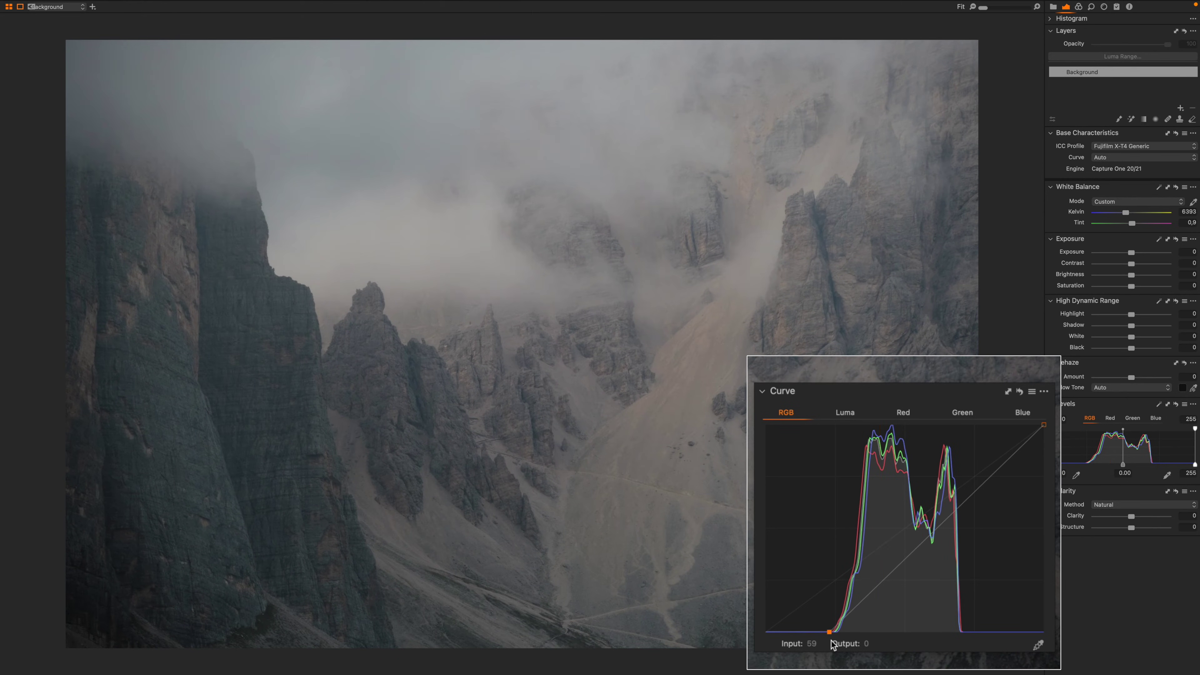
{"action": "left_click_drag", "start_coordinate": [1043, 424], "coordinate": [977, 421]}
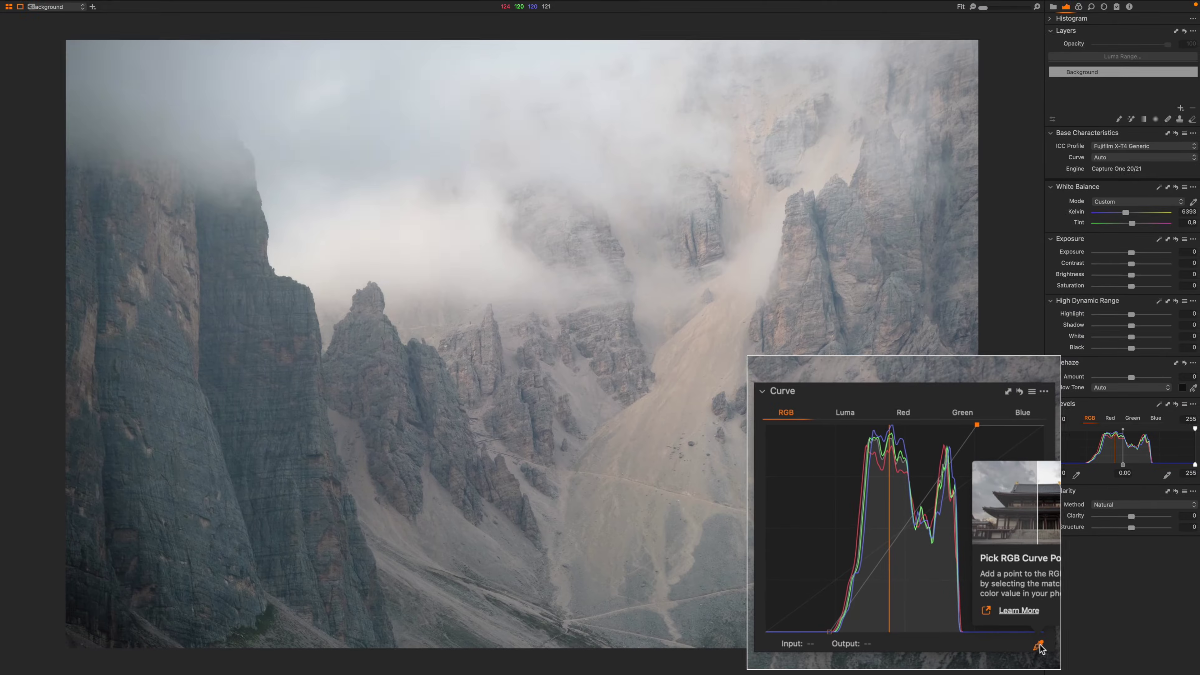
- Sample two tones from the bright slope onto the RGB curve with the curve point picker
{"action": "left_click", "coordinate": [1040, 646]}
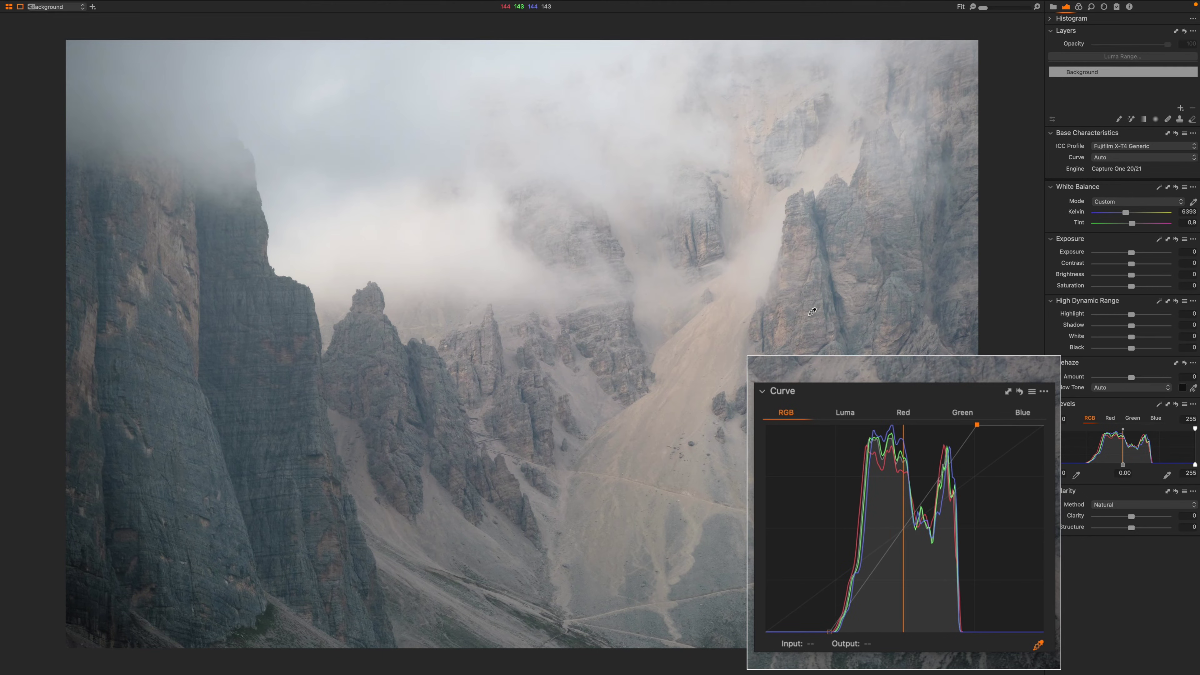
{"action": "left_click", "coordinate": [701, 346]}
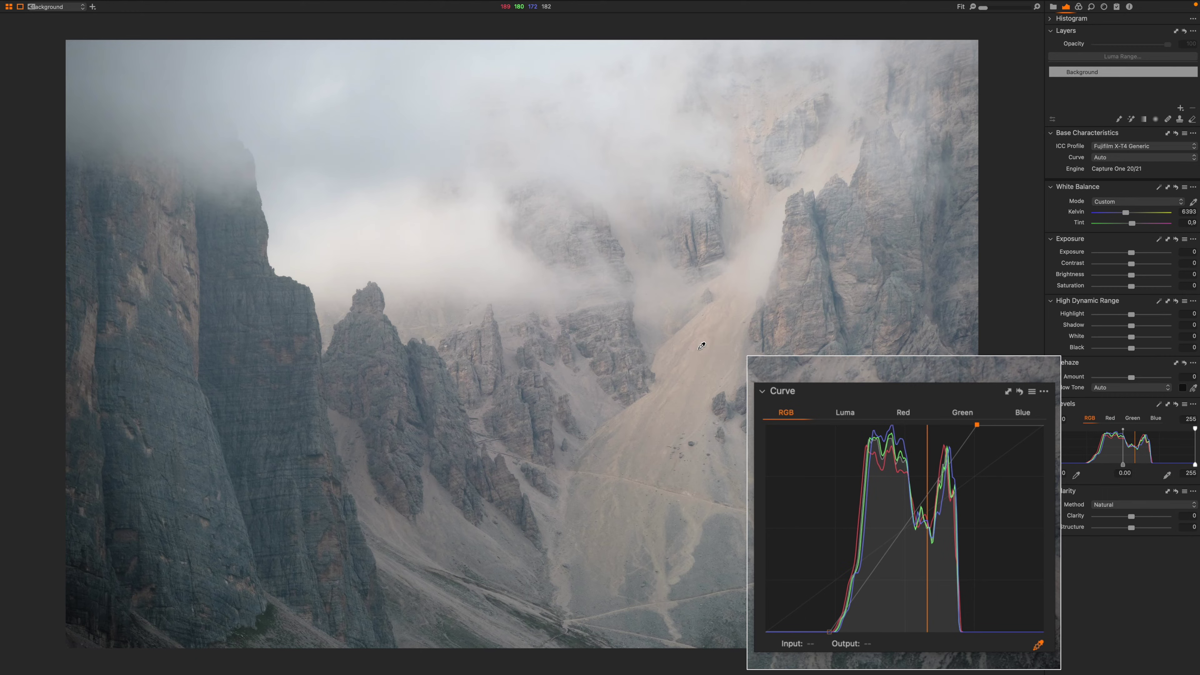
{"action": "left_click", "coordinate": [633, 350]}
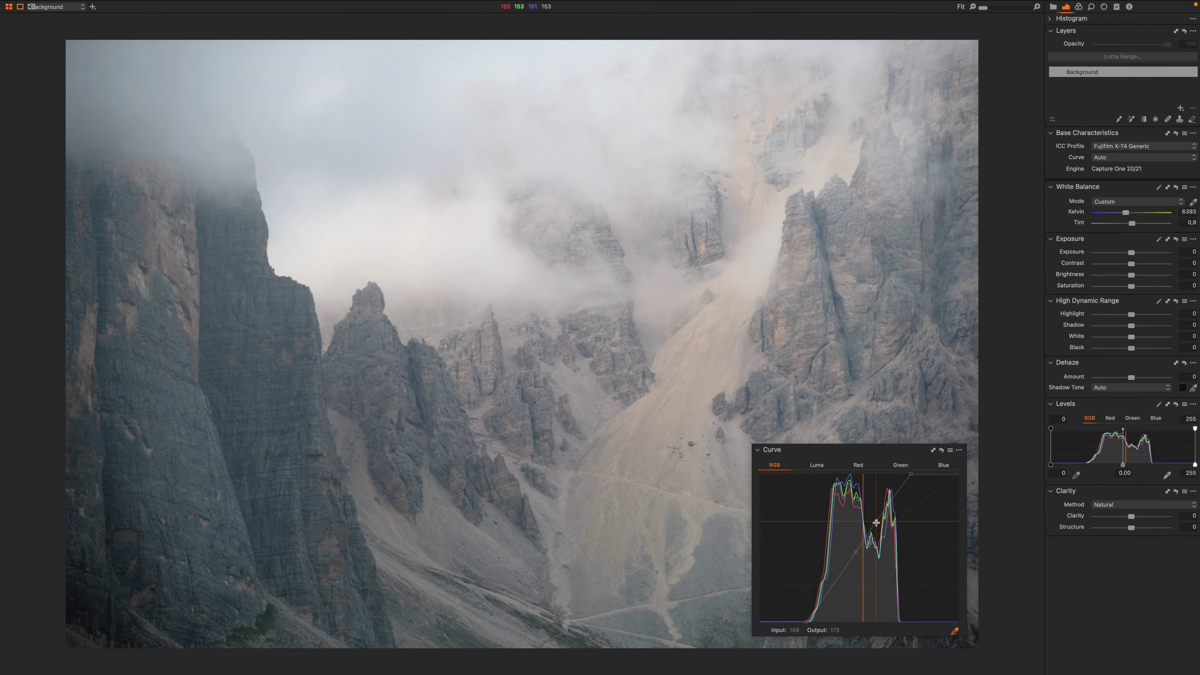
- Raise the upper point to brighten the fog, lower the middle, and lift a shadow point (82 to 55)
{"action": "left_click_drag", "start_coordinate": [876, 523], "coordinate": [928, 485]}
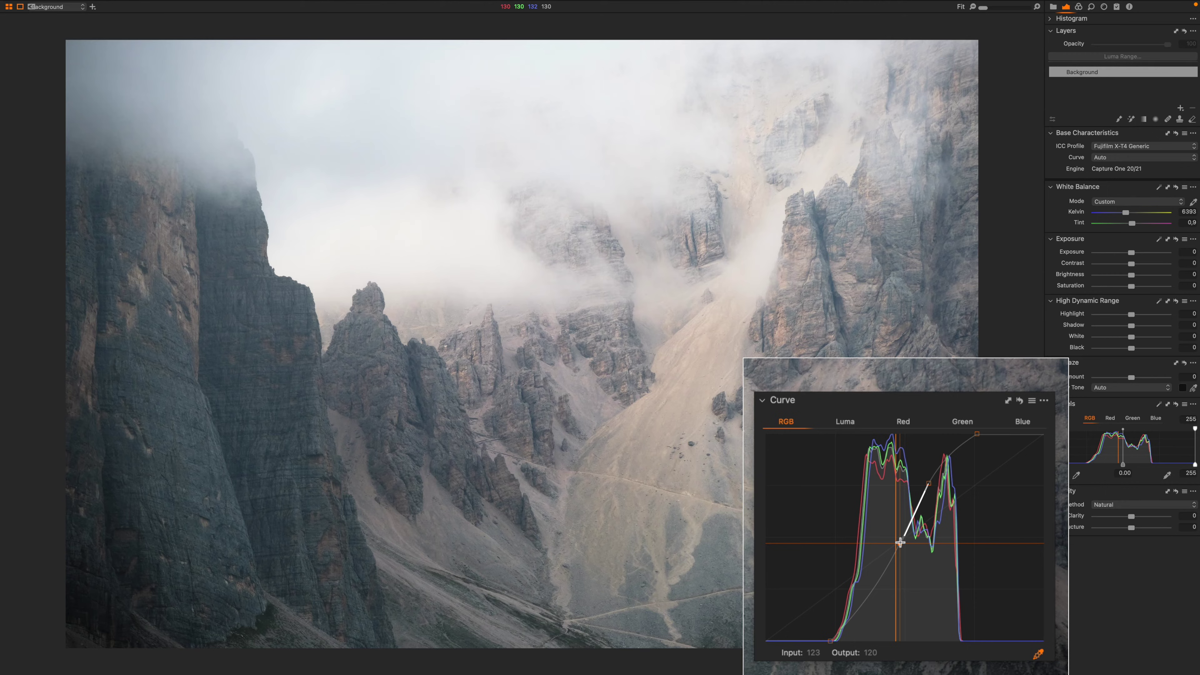
{"action": "left_click_drag", "start_coordinate": [900, 543], "coordinate": [897, 566]}
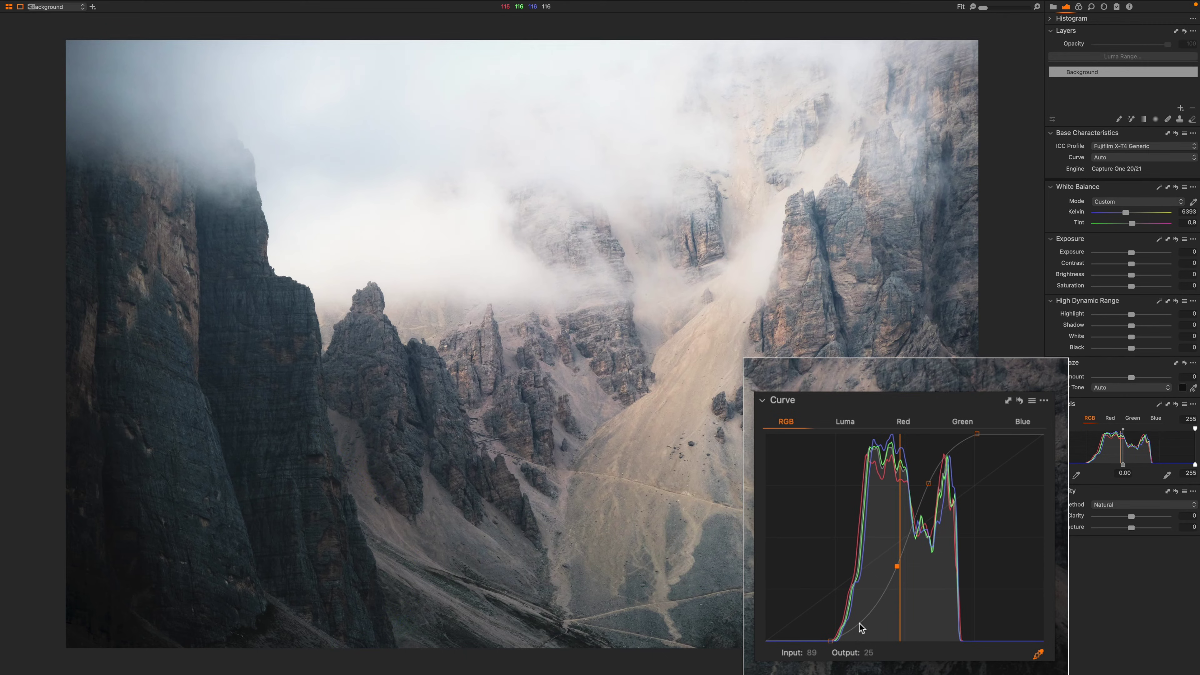
{"action": "left_click_drag", "start_coordinate": [860, 625], "coordinate": [855, 598]}
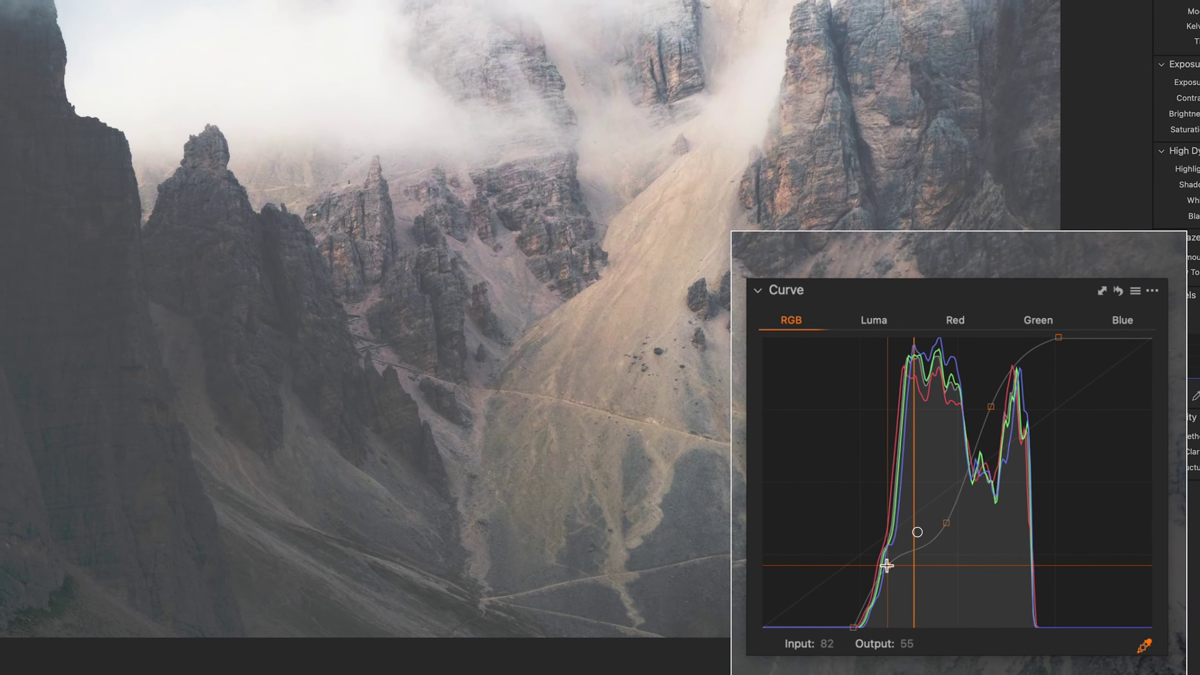
- Pull the existing shadow point down, then drag it off the curve to remove it
{"action": "left_click", "coordinate": [854, 597]}
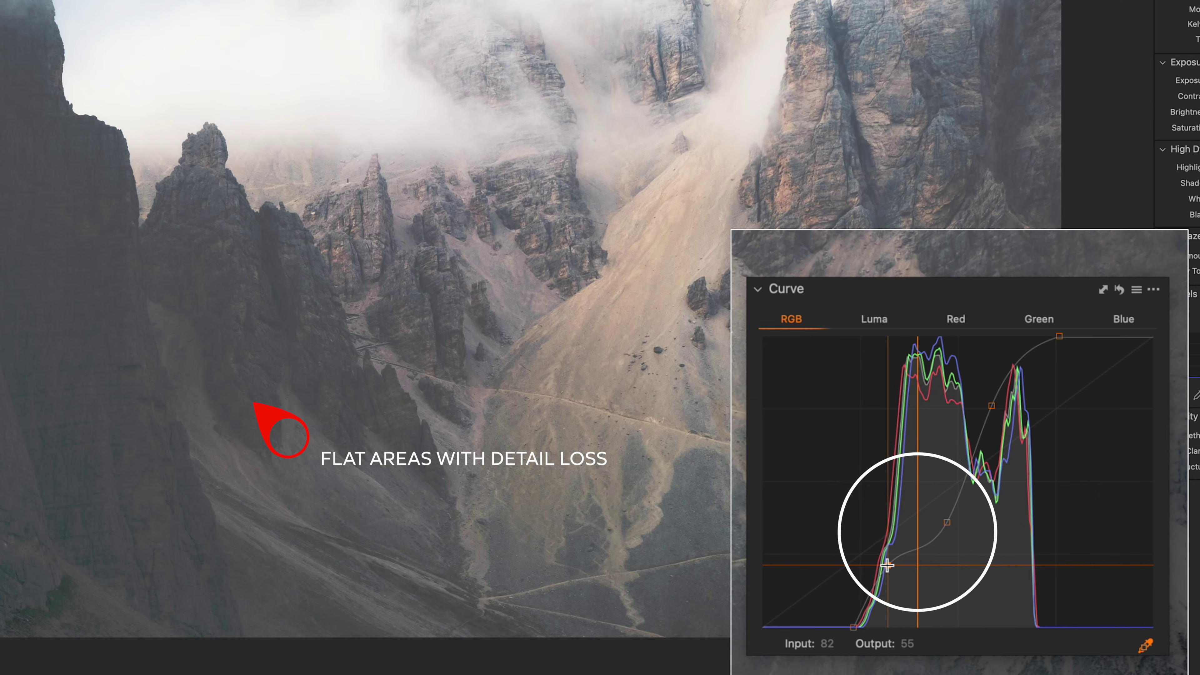
{"action": "mouse_move", "coordinate": [887, 565]}
{"action": "left_mouse_down"}
{"action": "mouse_move", "coordinate": [896, 604]}
{"action": "mouse_move", "coordinate": [893, 559]}
{"action": "left_mouse_up"}
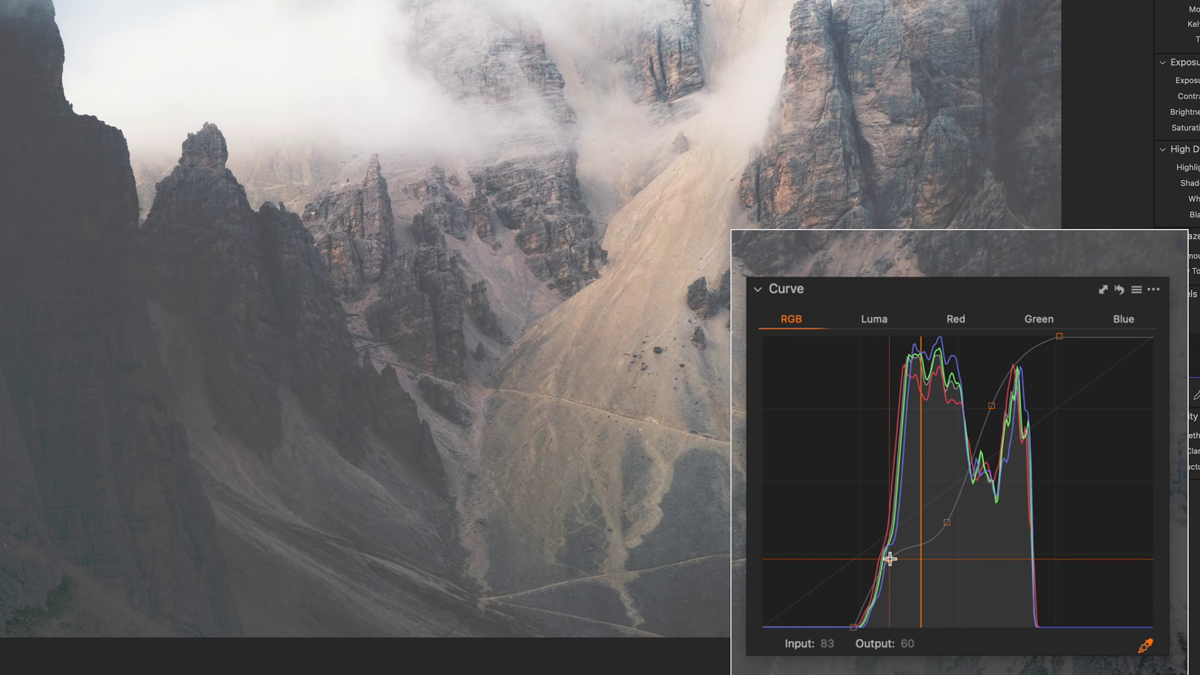
{"action": "left_click_drag", "start_coordinate": [889, 559], "coordinate": [614, 499]}
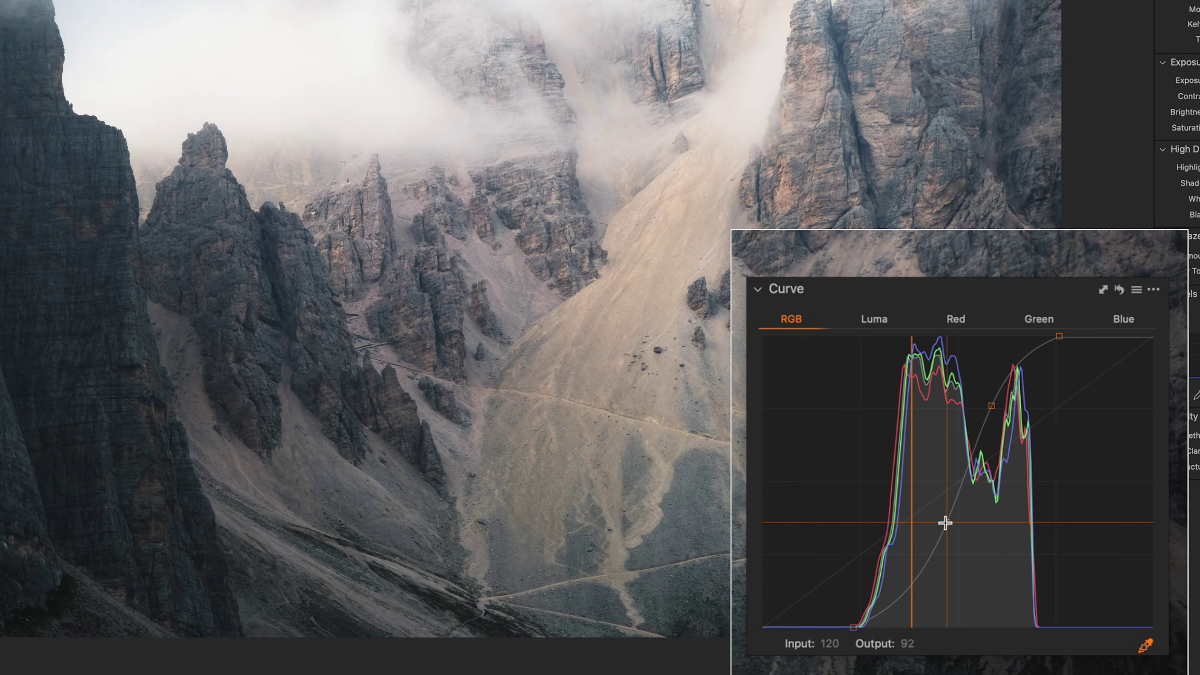
- Add new points along the curve, raising the highlight point near input 172 to about 231
{"action": "left_click", "coordinate": [940, 540]}
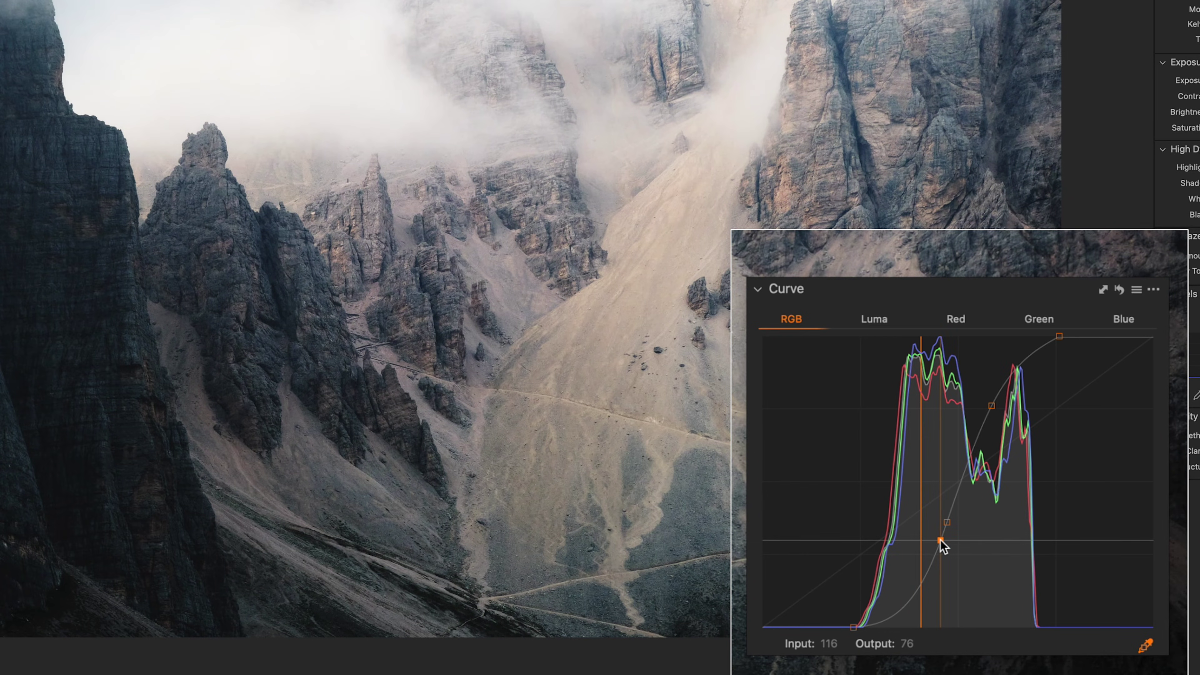
{"action": "left_click_drag", "start_coordinate": [940, 541], "coordinate": [935, 537]}
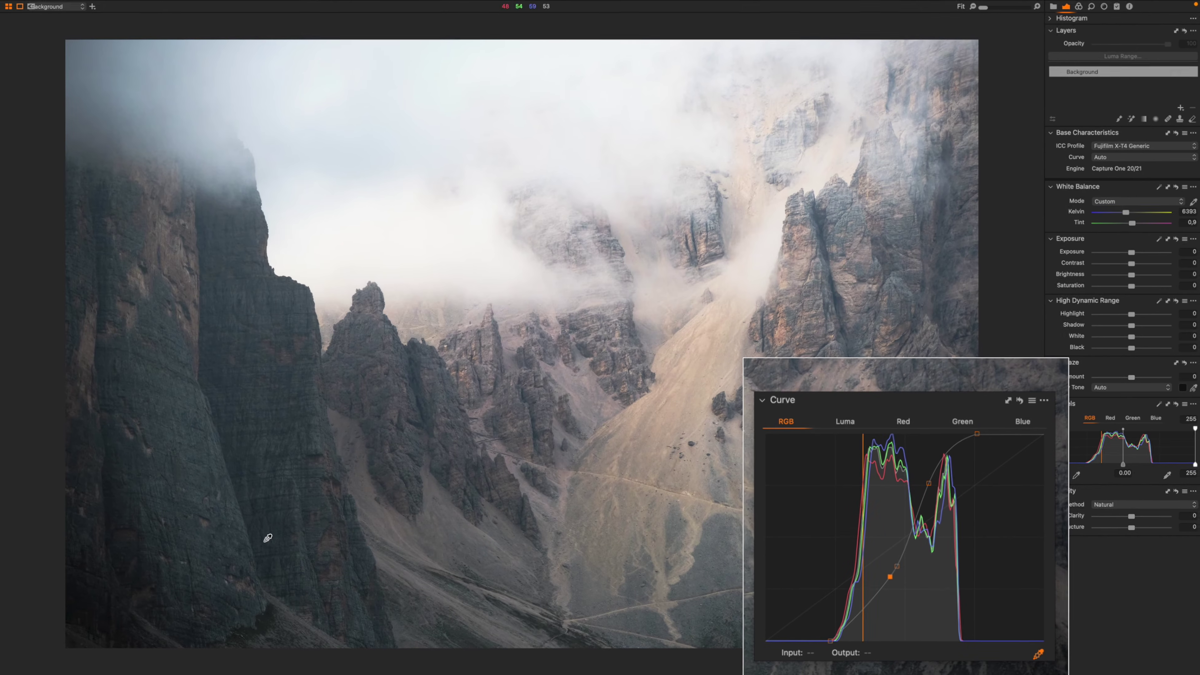
{"action": "left_click", "coordinate": [265, 506]}
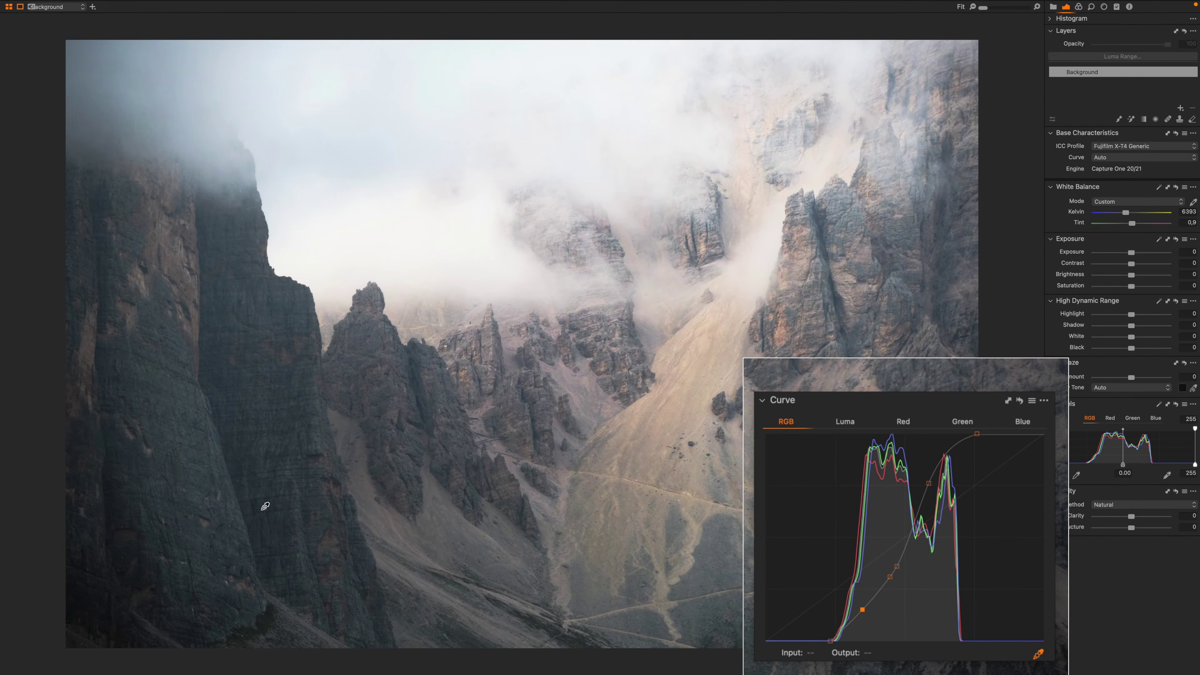
{"action": "left_click", "coordinate": [863, 620]}
{"action": "left_click", "coordinate": [949, 450]}
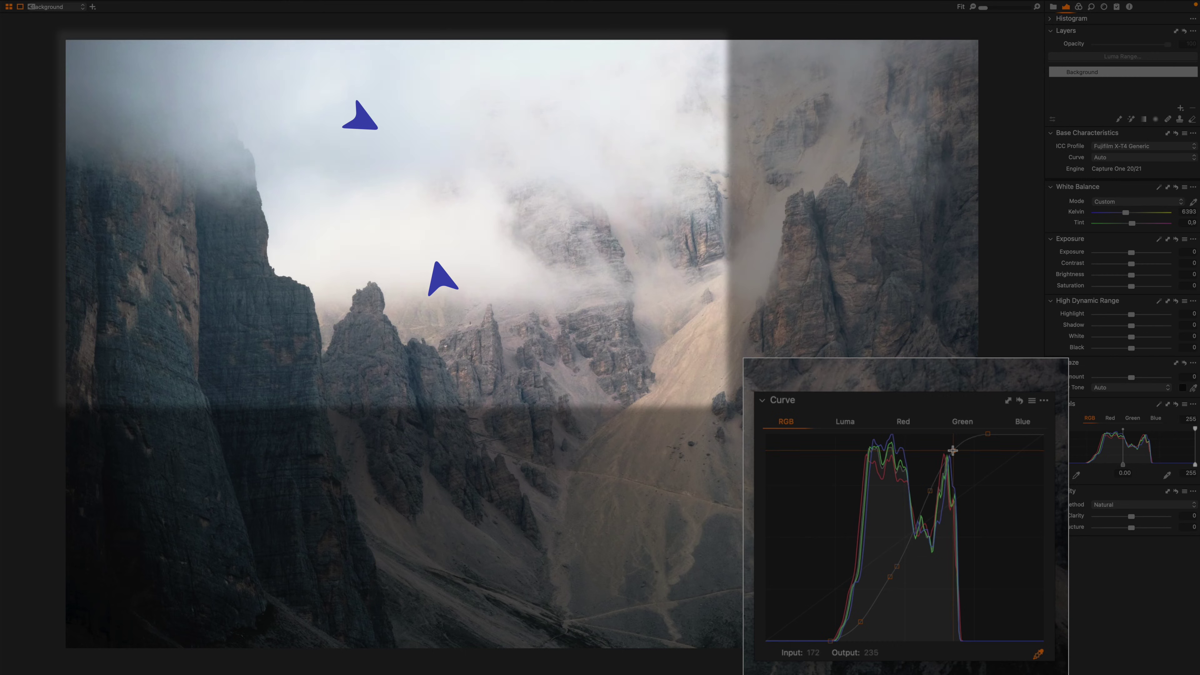
{"action": "left_click", "coordinate": [934, 495]}
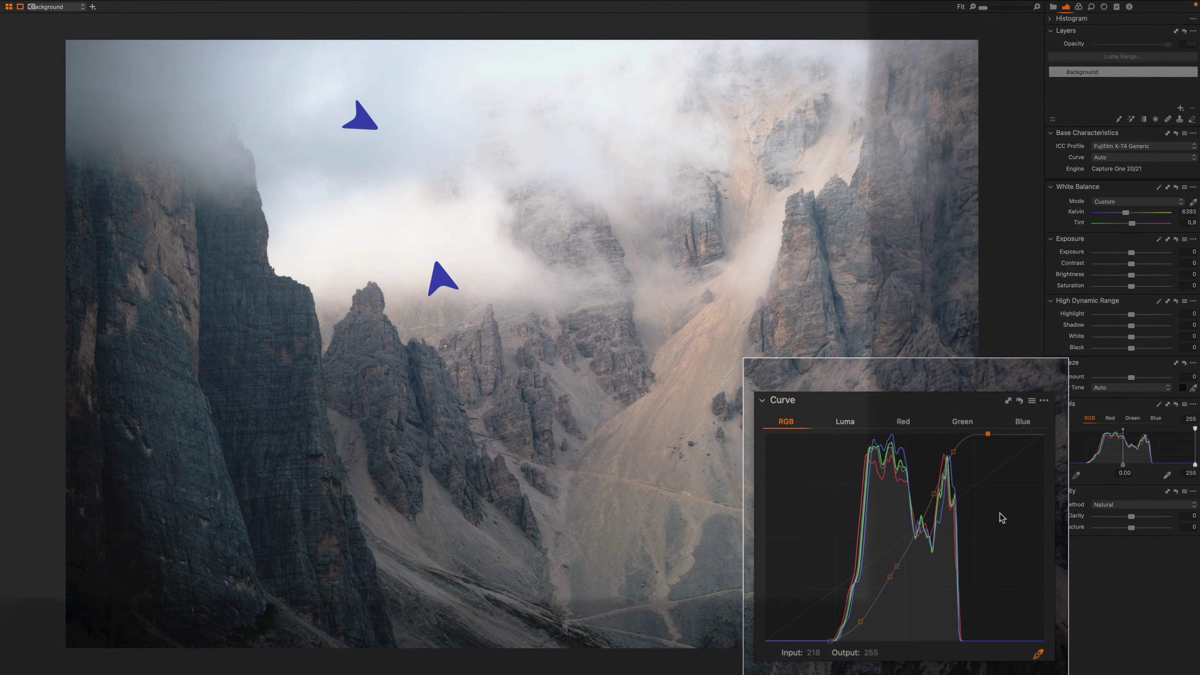
- Compare the Dolomites edit with its original using Y, then collapse the Curve tool and move it lower
{"action": "key", "text": "y"}
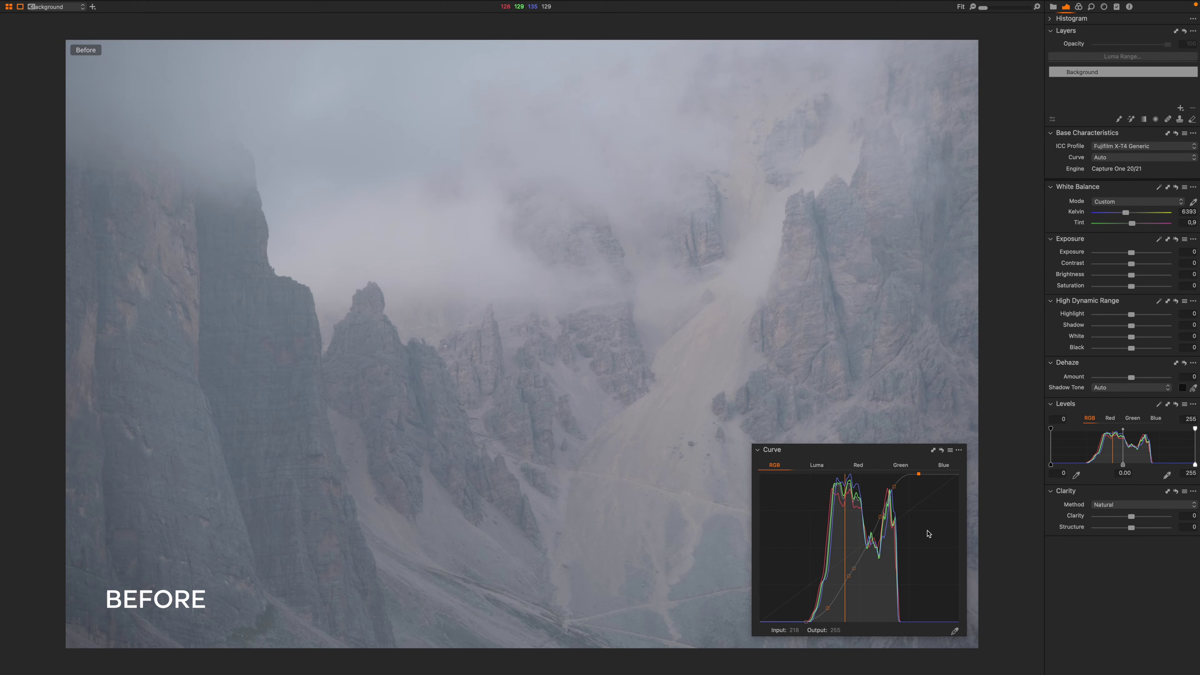
{"action": "key", "text": "y"}
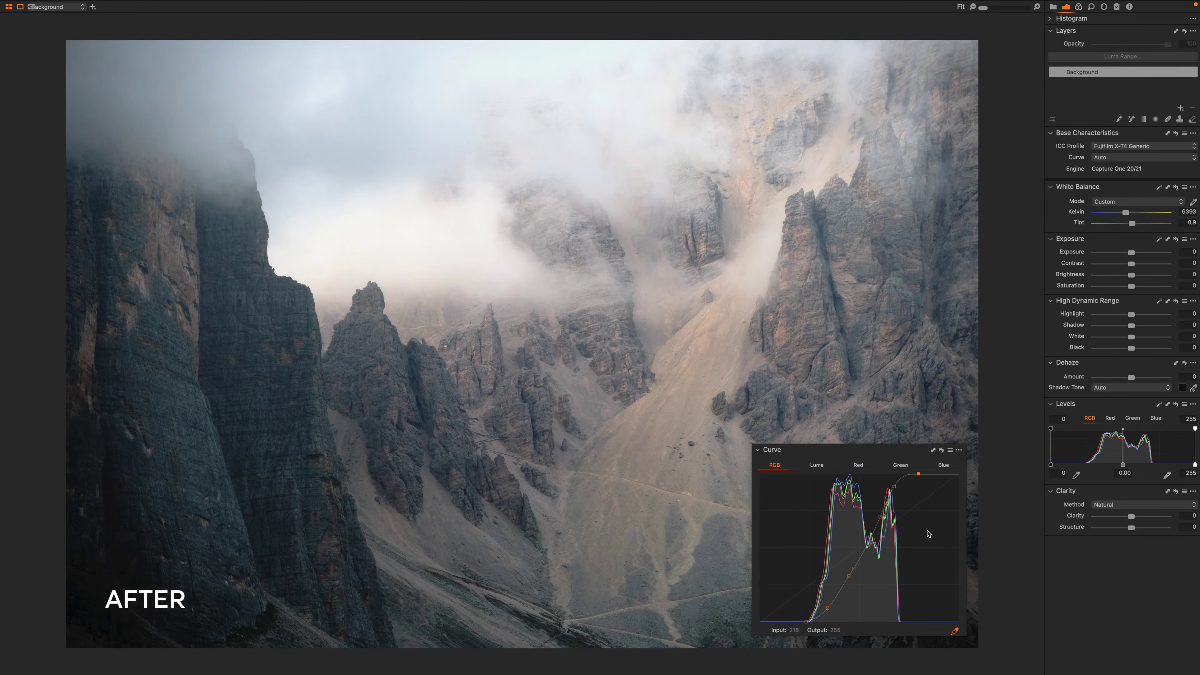
{"action": "left_click", "coordinate": [758, 449]}
{"action": "left_click_drag", "start_coordinate": [838, 450], "coordinate": [834, 597]}
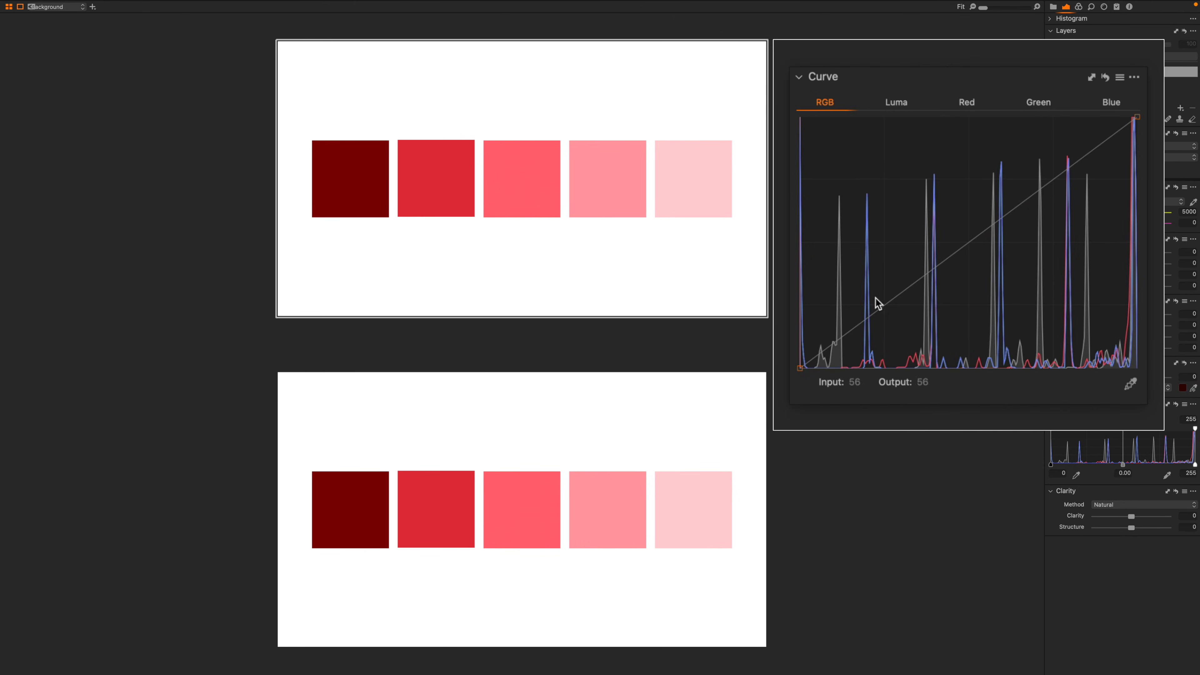
- Give the top swatch chart an S-curve on the RGB curve, darkening shadows and brightening highlights
{"action": "left_click_drag", "start_coordinate": [887, 304], "coordinate": [915, 333]}
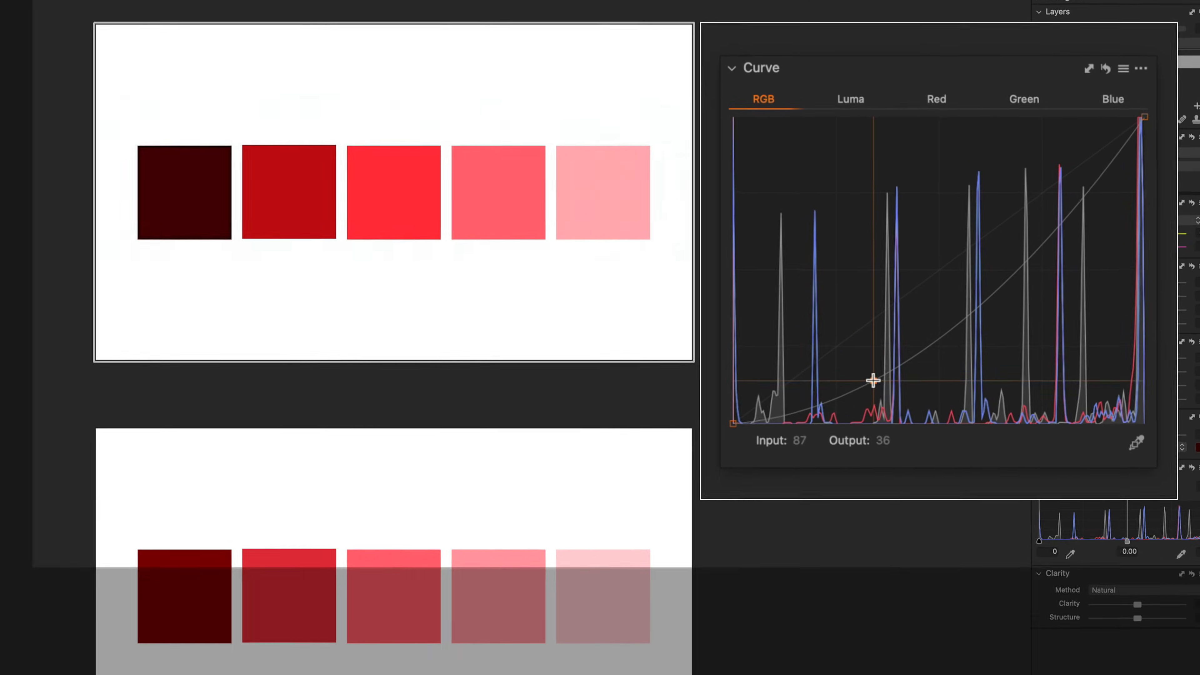
{"action": "left_click_drag", "start_coordinate": [1028, 258], "coordinate": [1001, 202]}
{"action": "left_click_drag", "start_coordinate": [859, 400], "coordinate": [874, 387]}
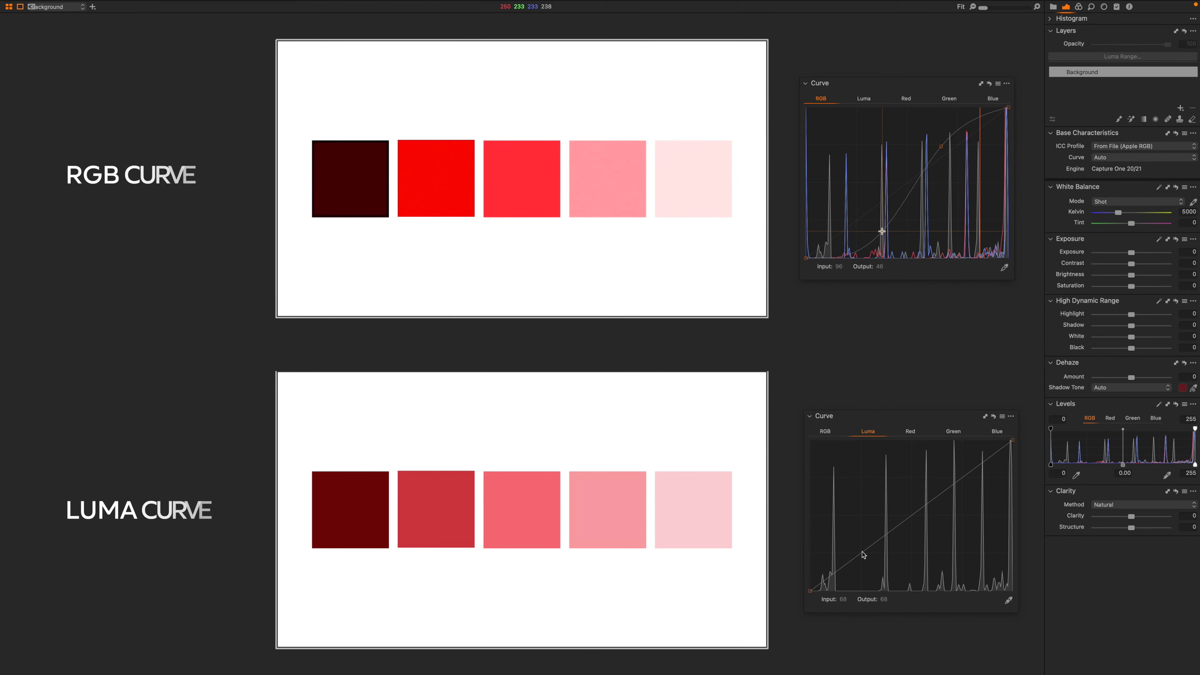
- Give the bottom swatch chart a matching S-curve on the Luma curve
{"action": "left_click_drag", "start_coordinate": [862, 554], "coordinate": [882, 570]}
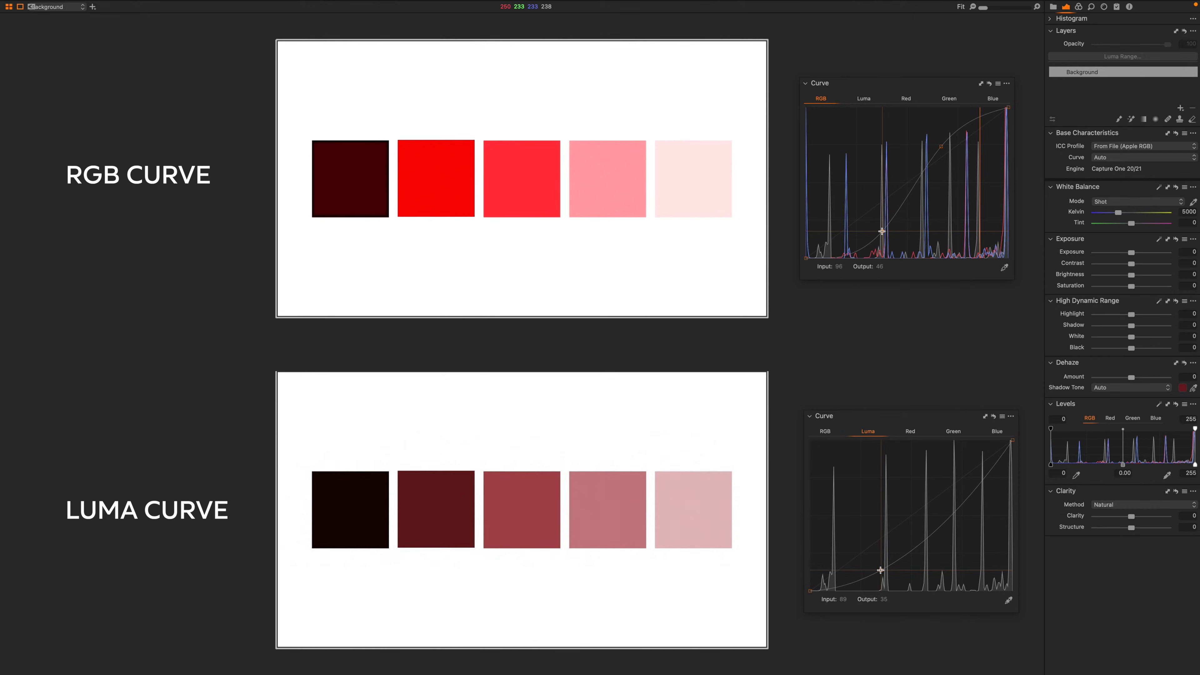
{"action": "left_click_drag", "start_coordinate": [937, 536], "coordinate": [943, 482]}
{"action": "left_click_drag", "start_coordinate": [883, 570], "coordinate": [884, 562]}
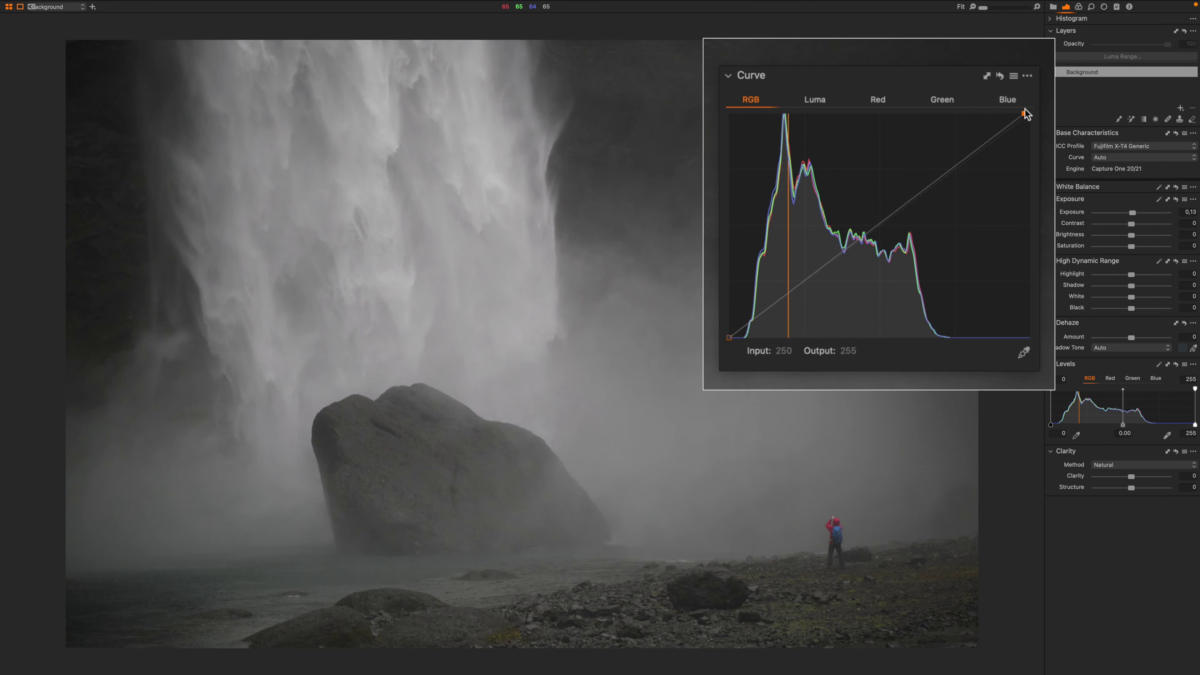
- Drag the waterfall photo's RGB white point in to input 200 to brighten the mist
{"action": "left_click_drag", "start_coordinate": [1023, 114], "coordinate": [966, 114]}
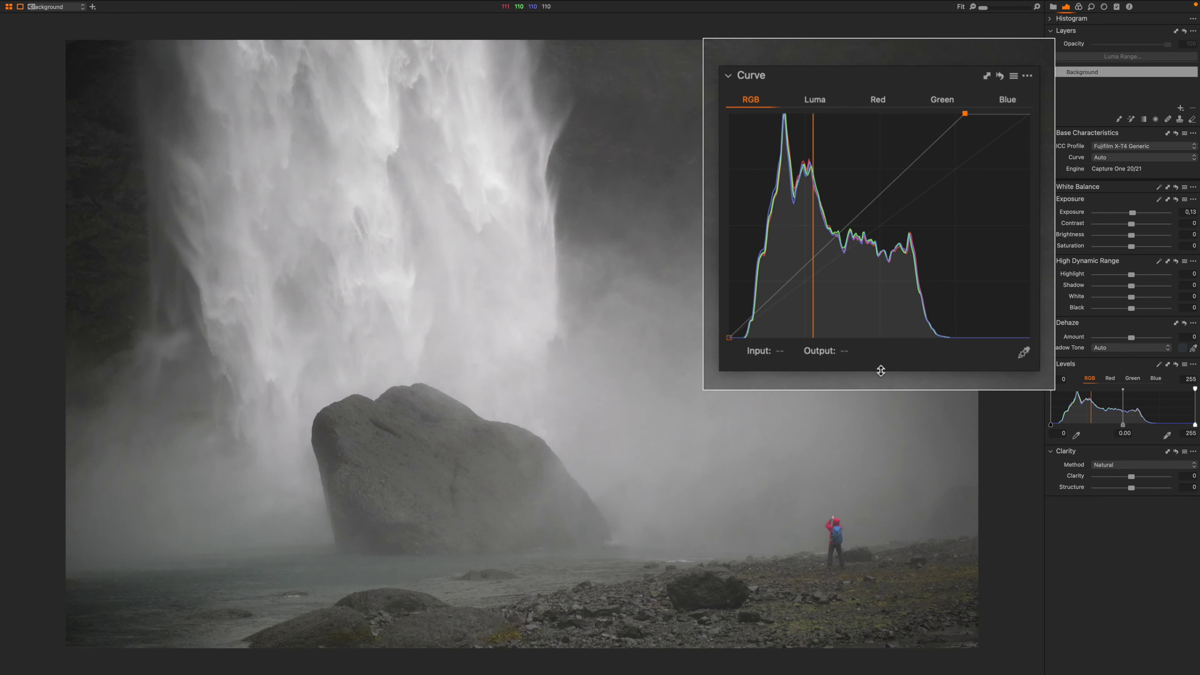
- Sample the waterfall tone onto the curve, then pull the midtone point at input 138 down to 133
{"action": "left_click", "coordinate": [1023, 353]}
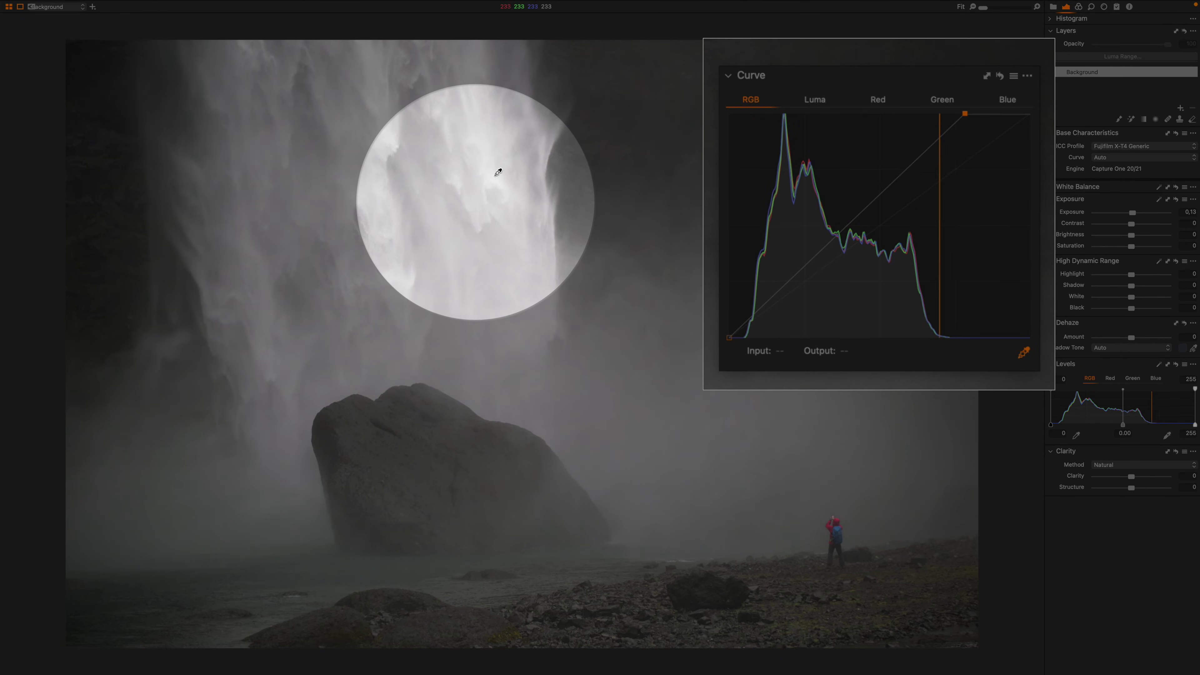
{"action": "left_click", "coordinate": [494, 176]}
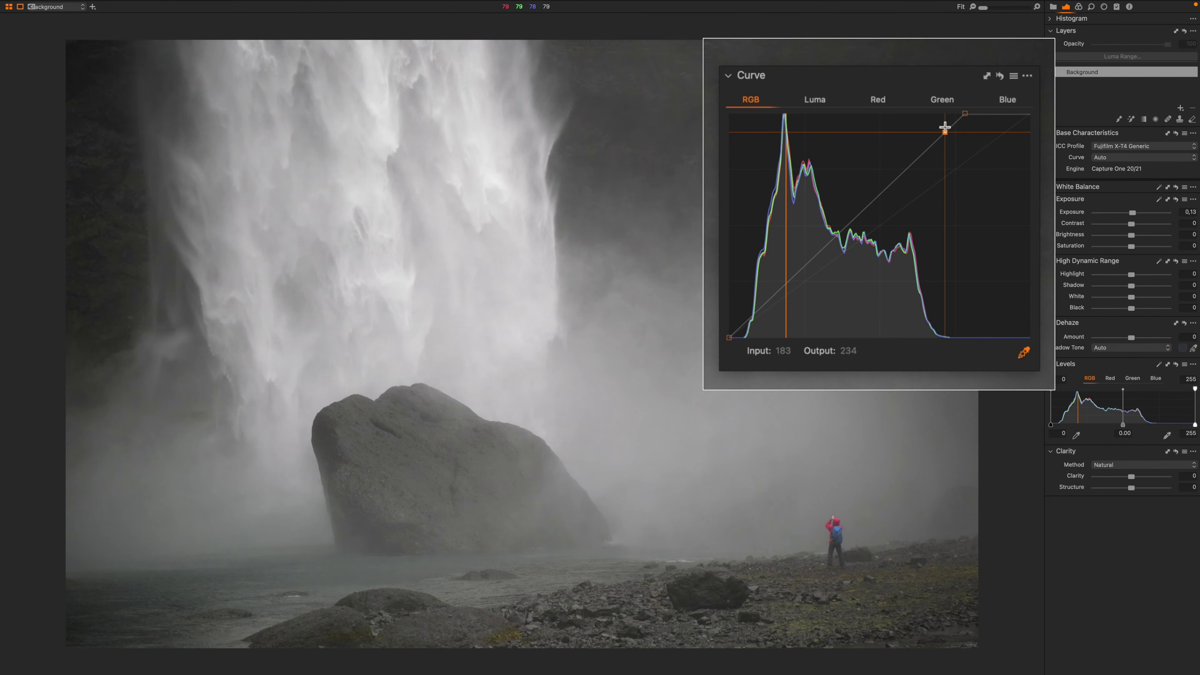
{"action": "left_click_drag", "start_coordinate": [944, 134], "coordinate": [945, 138]}
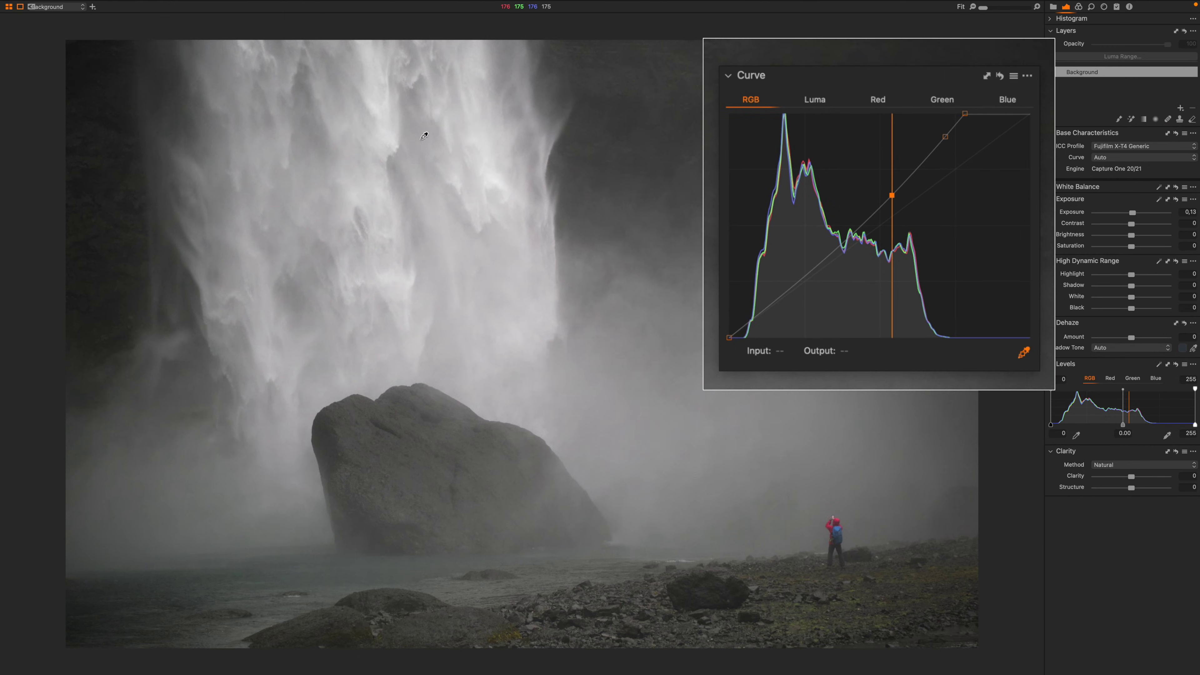
{"action": "left_click_drag", "start_coordinate": [890, 198], "coordinate": [892, 219]}
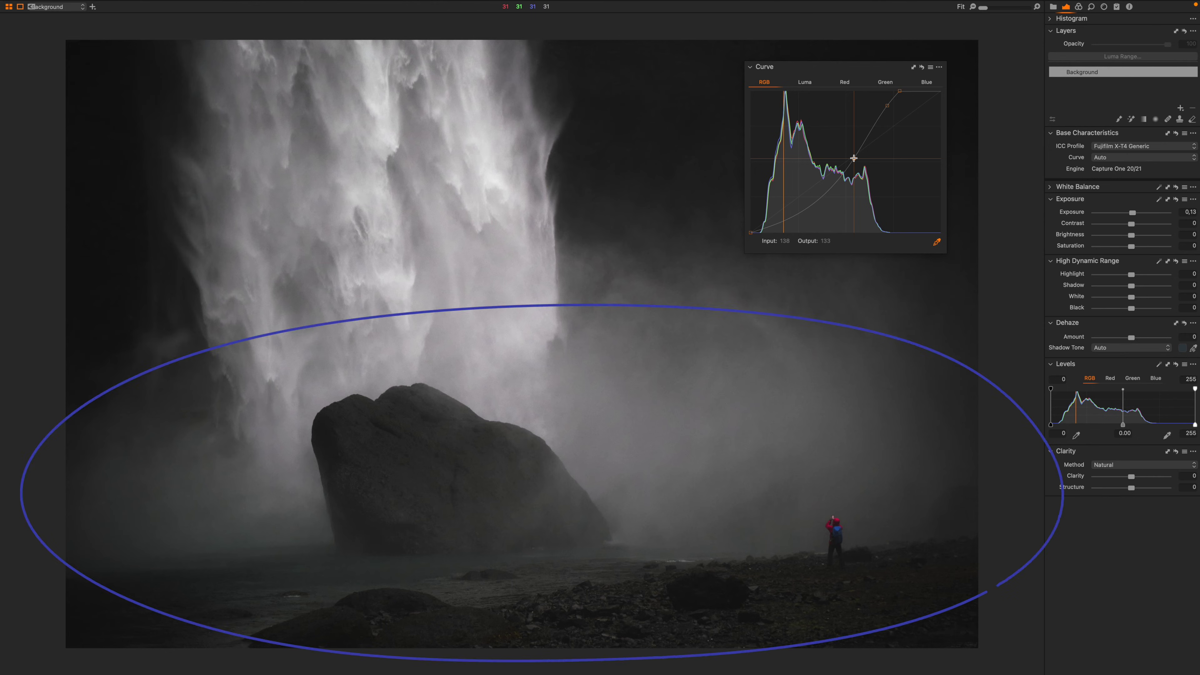
- Add waterfall-sampled points and drag the input-70 shadow point down to about output 41
{"action": "left_click", "coordinate": [853, 157]}
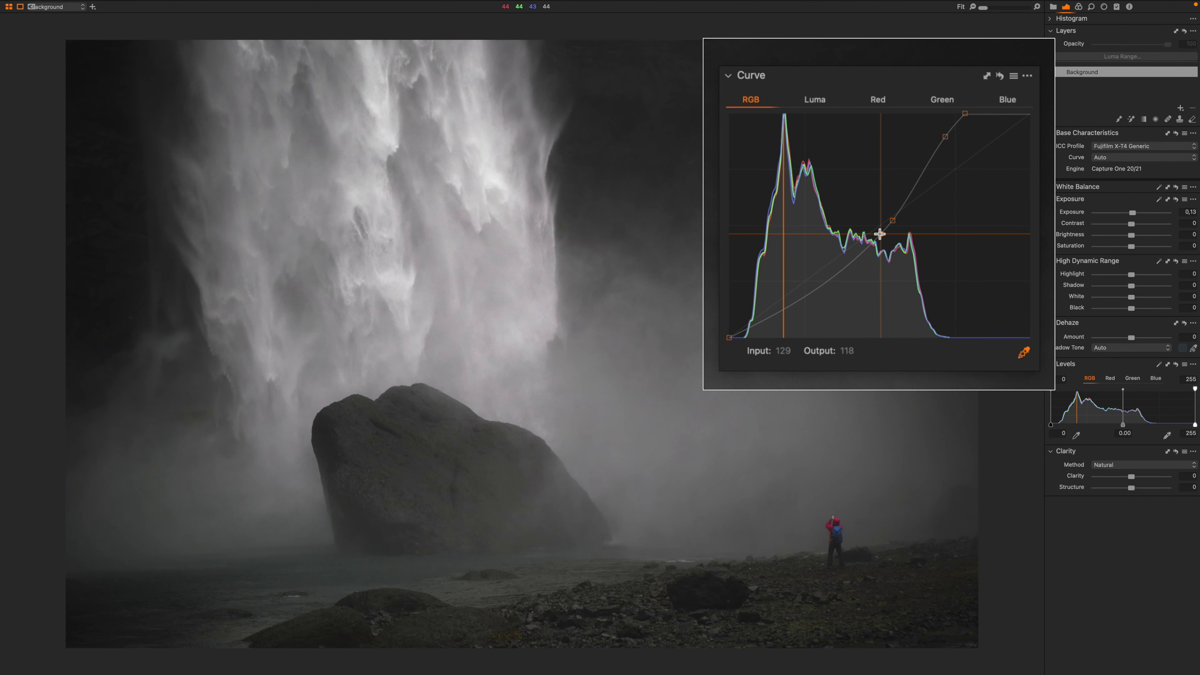
{"action": "left_click", "coordinate": [228, 360]}
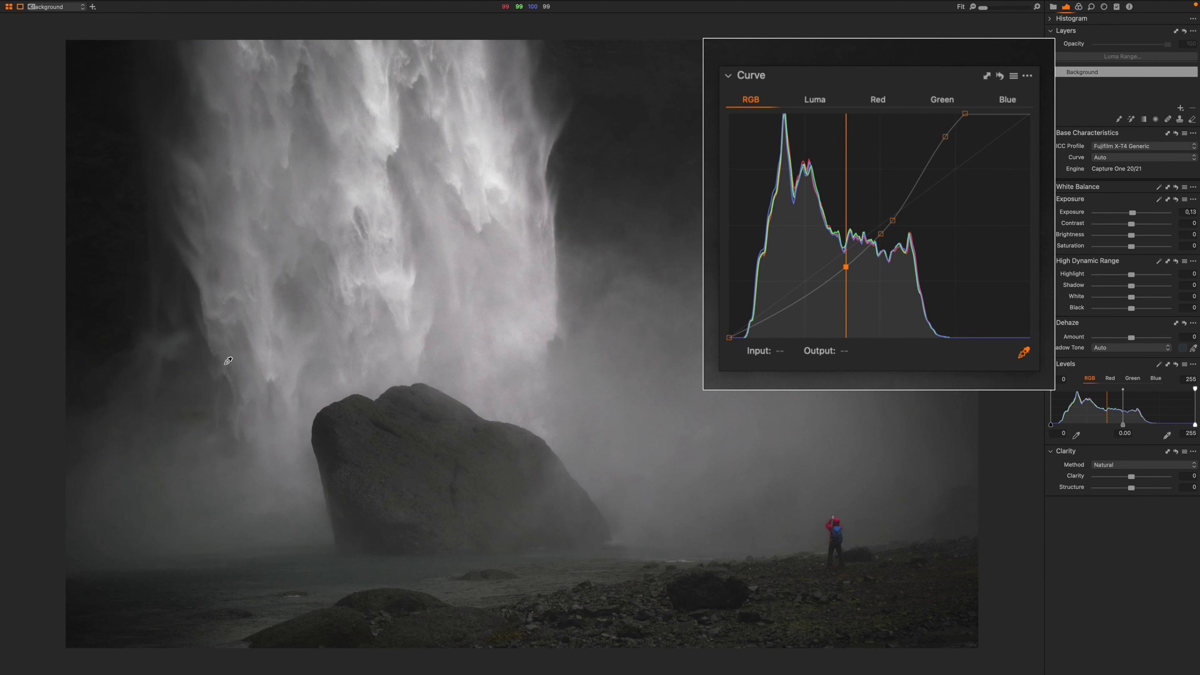
{"action": "left_click", "coordinate": [193, 381]}
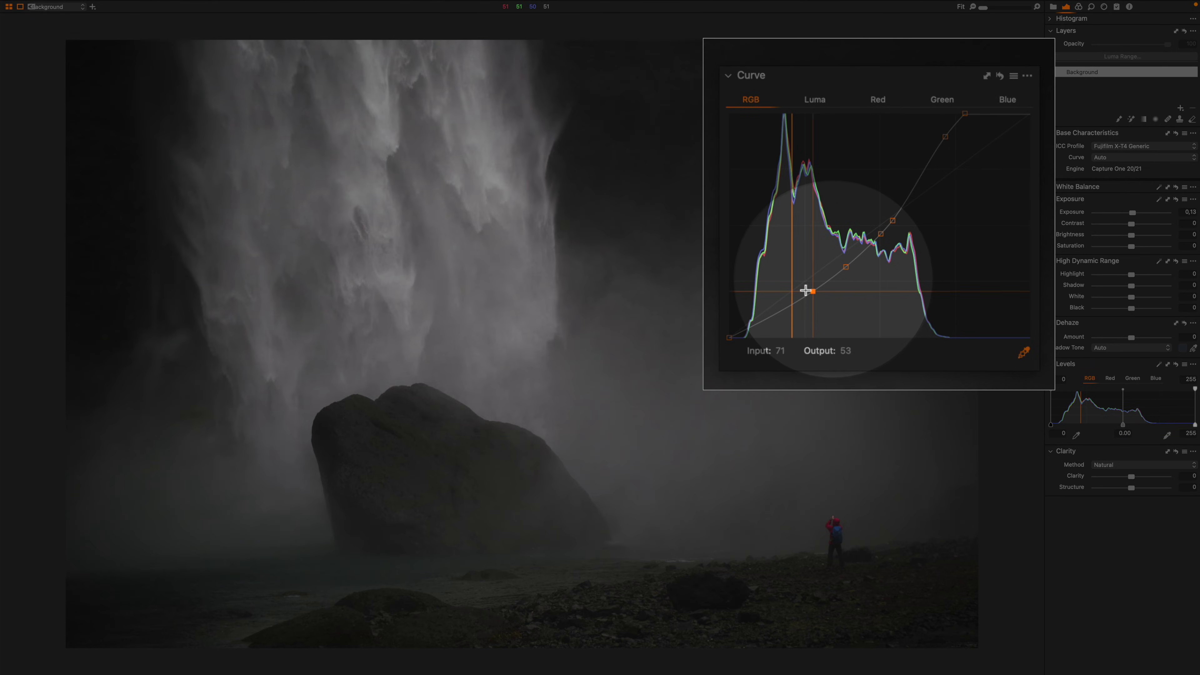
{"action": "left_click_drag", "start_coordinate": [811, 291], "coordinate": [810, 302]}
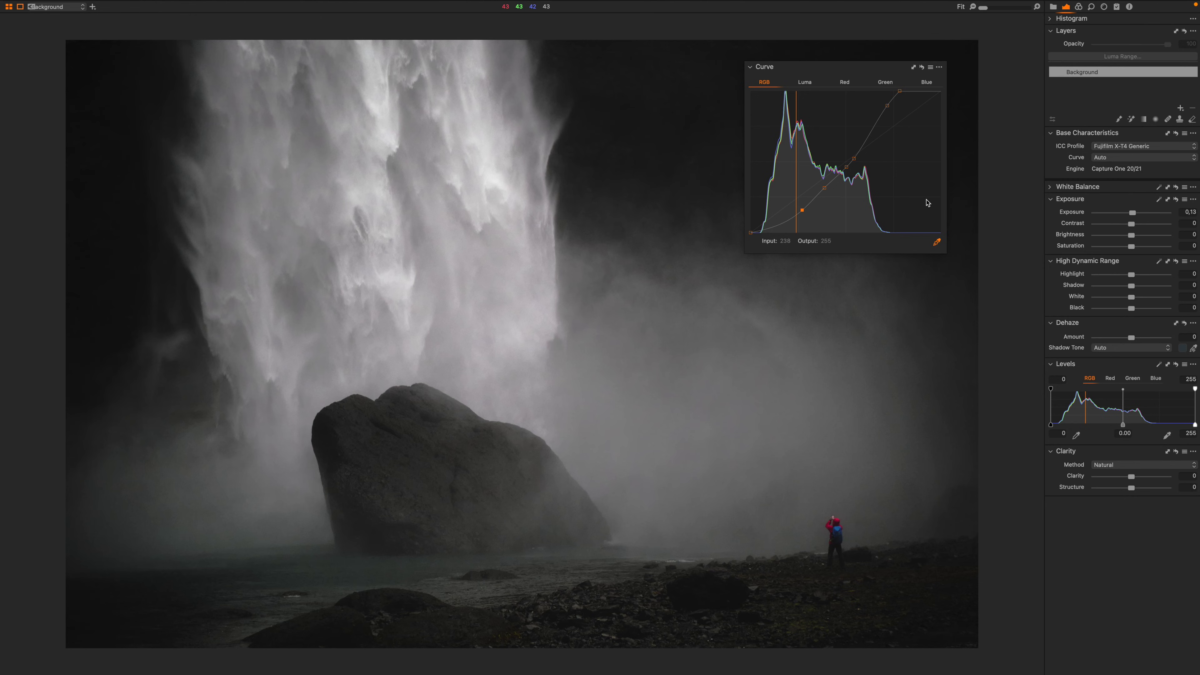
{"action": "key", "text": "y"}
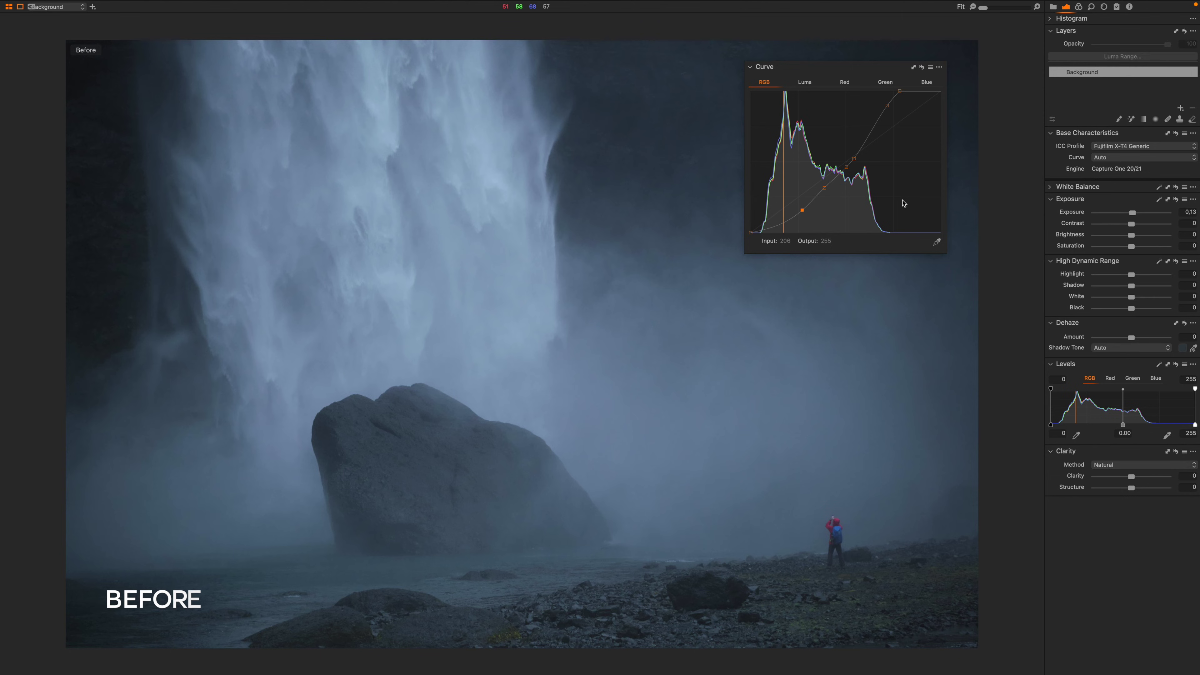
{"action": "key", "text": "y"}
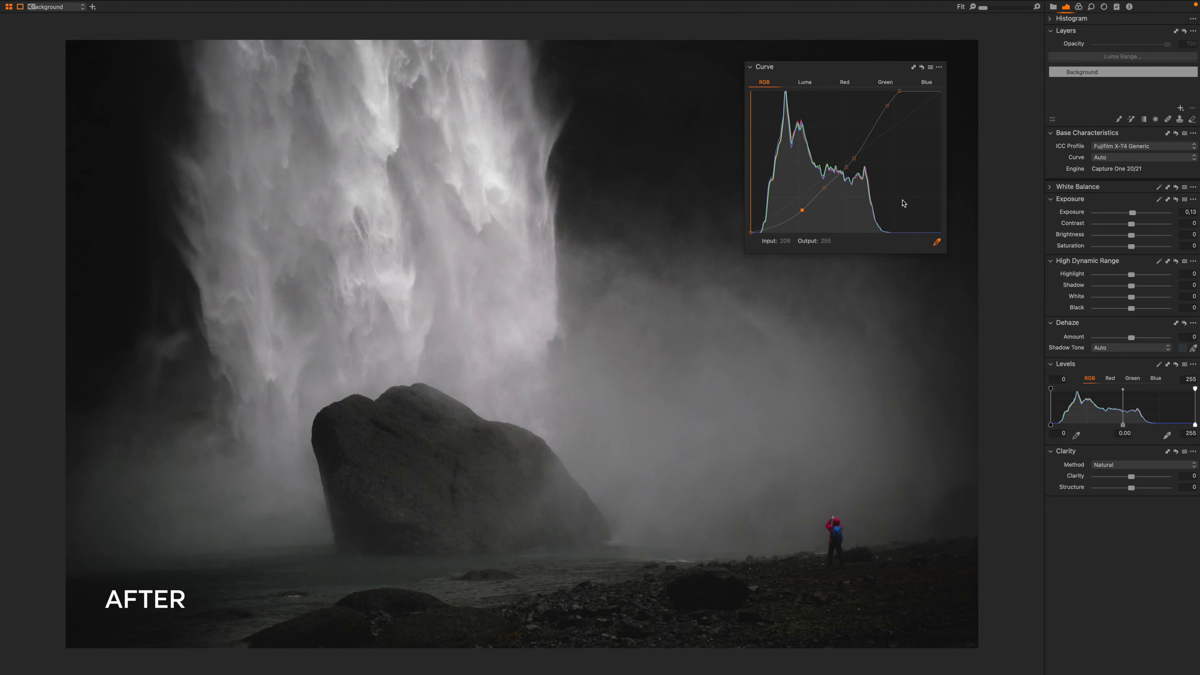
{"action": "key", "text": "y"}
{"action": "key", "text": "y"}
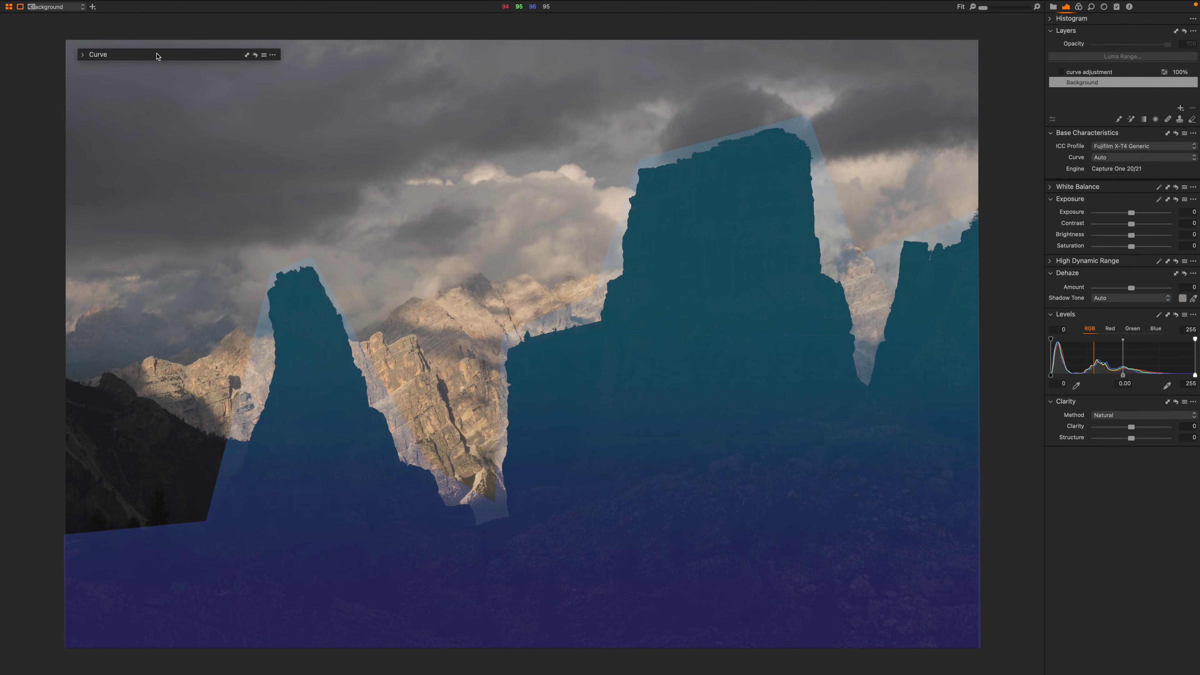
- Sample the dark rocks onto the curve and lift that point from input 33 to output 93
{"action": "left_click", "coordinate": [158, 56]}
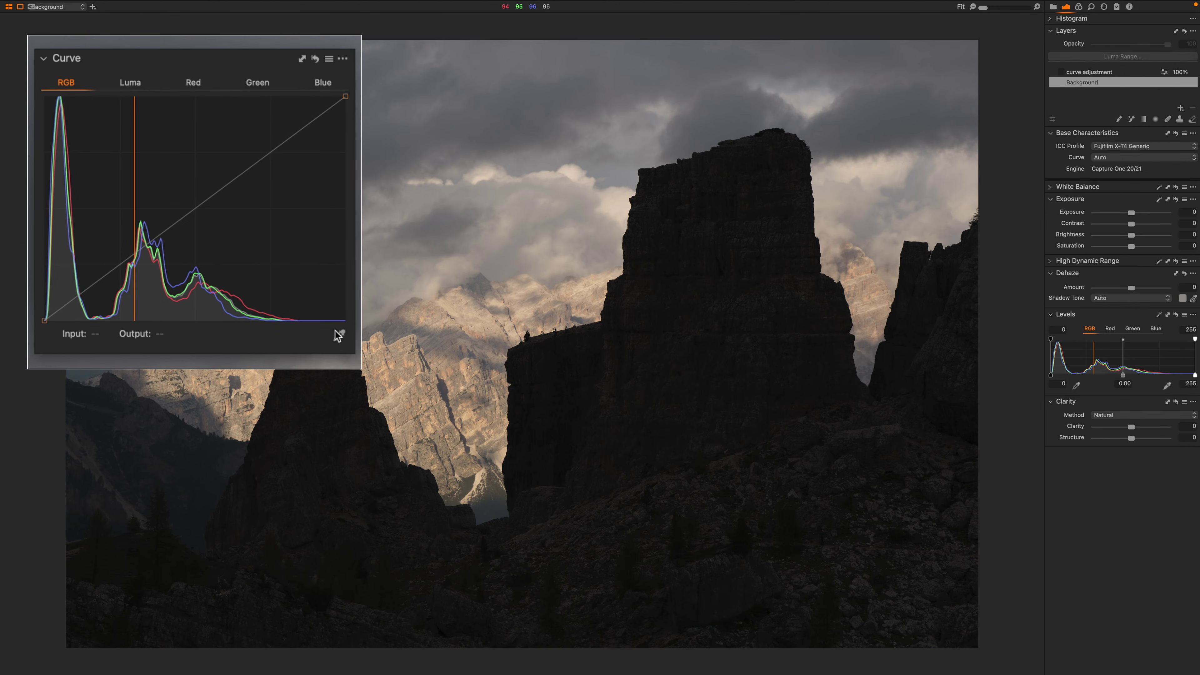
{"action": "left_click", "coordinate": [336, 331]}
{"action": "left_click", "coordinate": [771, 499]}
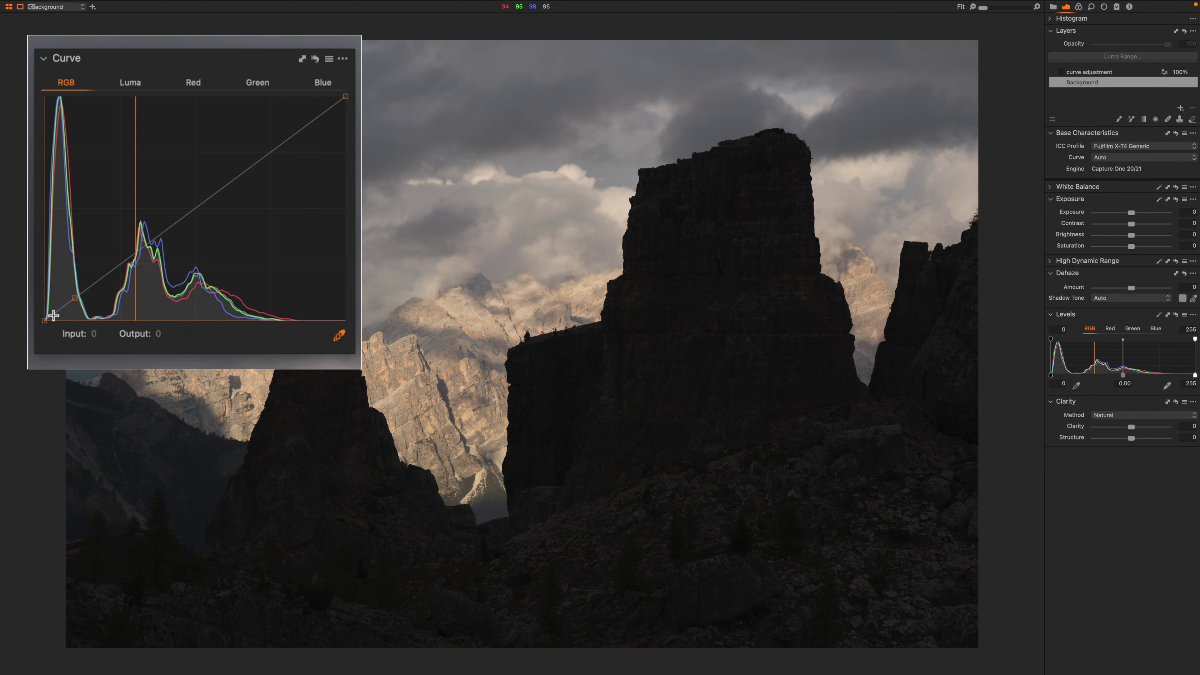
{"action": "left_click_drag", "start_coordinate": [75, 298], "coordinate": [72, 257]}
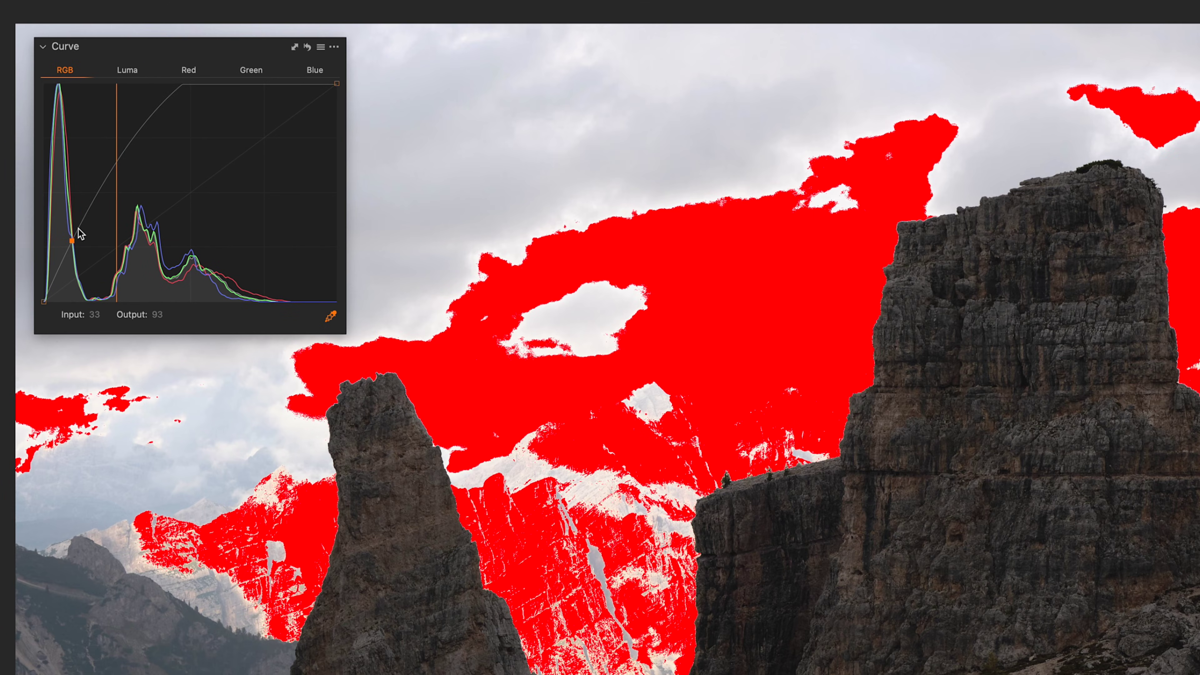
- Adjust the RGB curve's shadow point to input 37, output 87, so the sky stops clipping
{"action": "left_click_drag", "start_coordinate": [76, 232], "coordinate": [82, 229]}
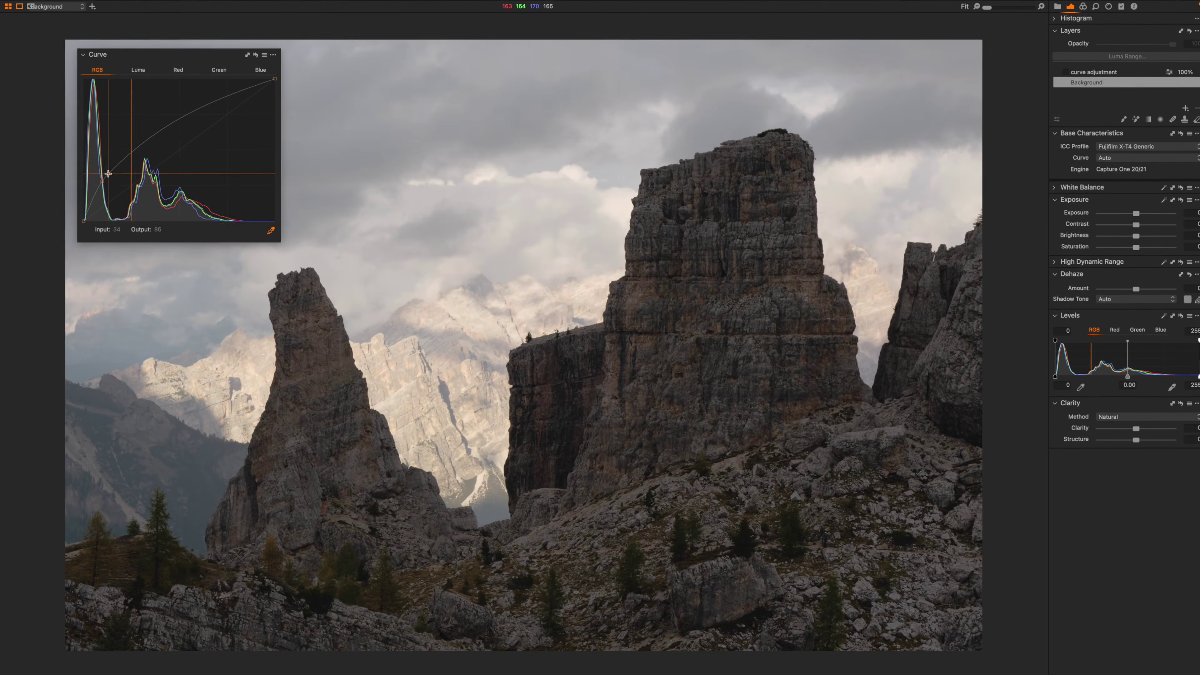
{"action": "left_click_drag", "start_coordinate": [108, 173], "coordinate": [110, 172]}
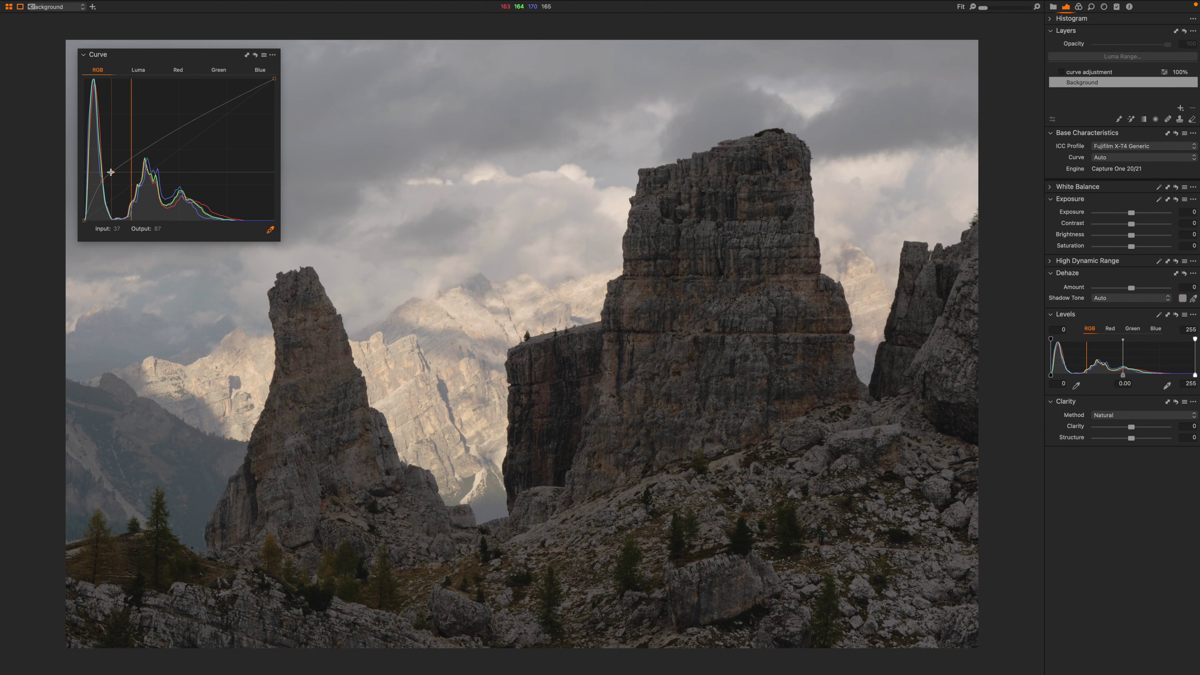